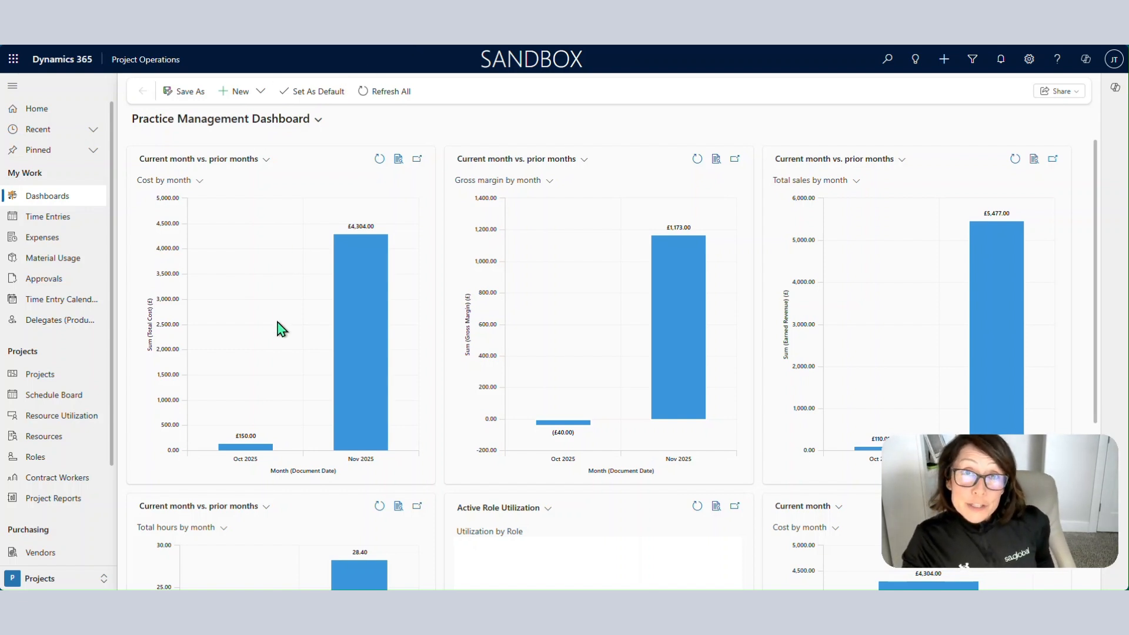
Switch to the Sales area and open the My Open Leads list.
{"action": "left_click", "coordinate": [104, 578]}
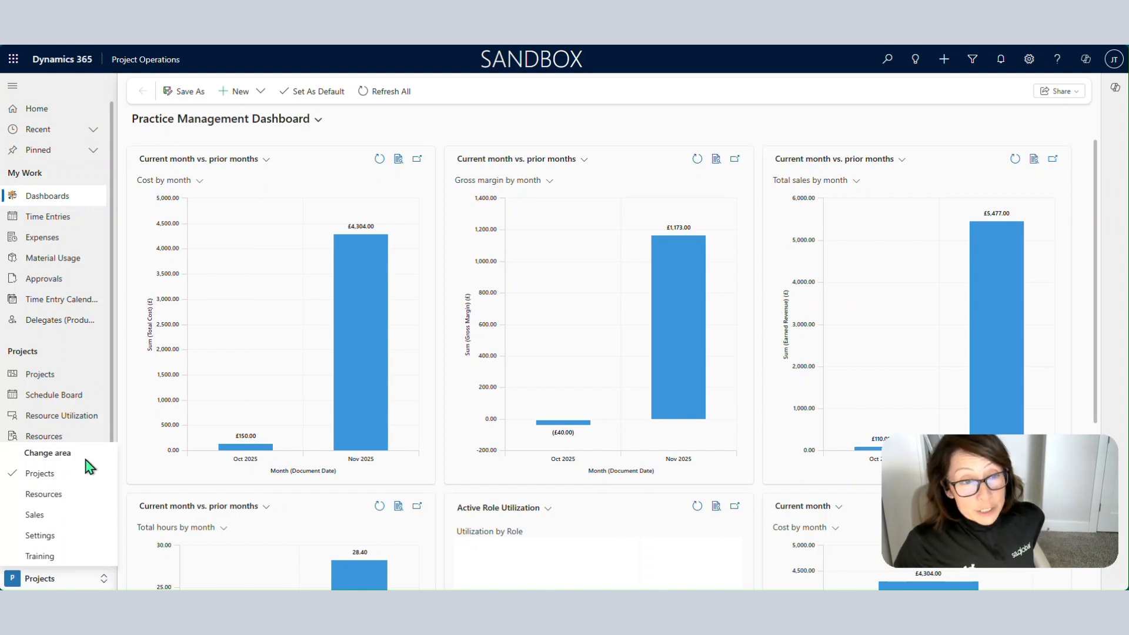
{"action": "left_click", "coordinate": [62, 516]}
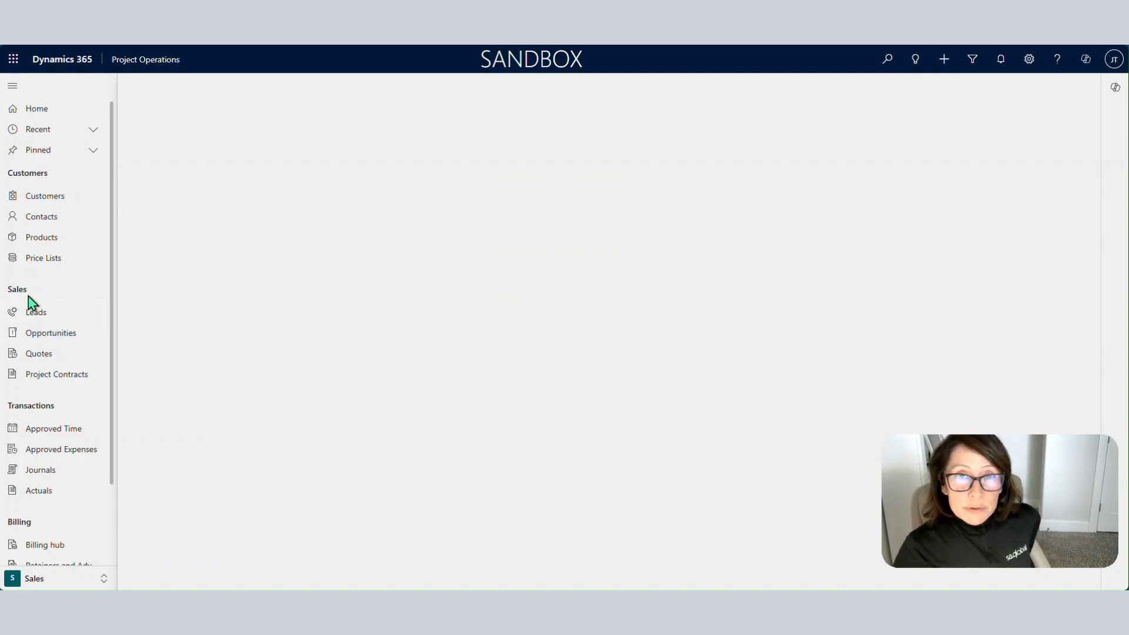
{"action": "left_click", "coordinate": [49, 320]}
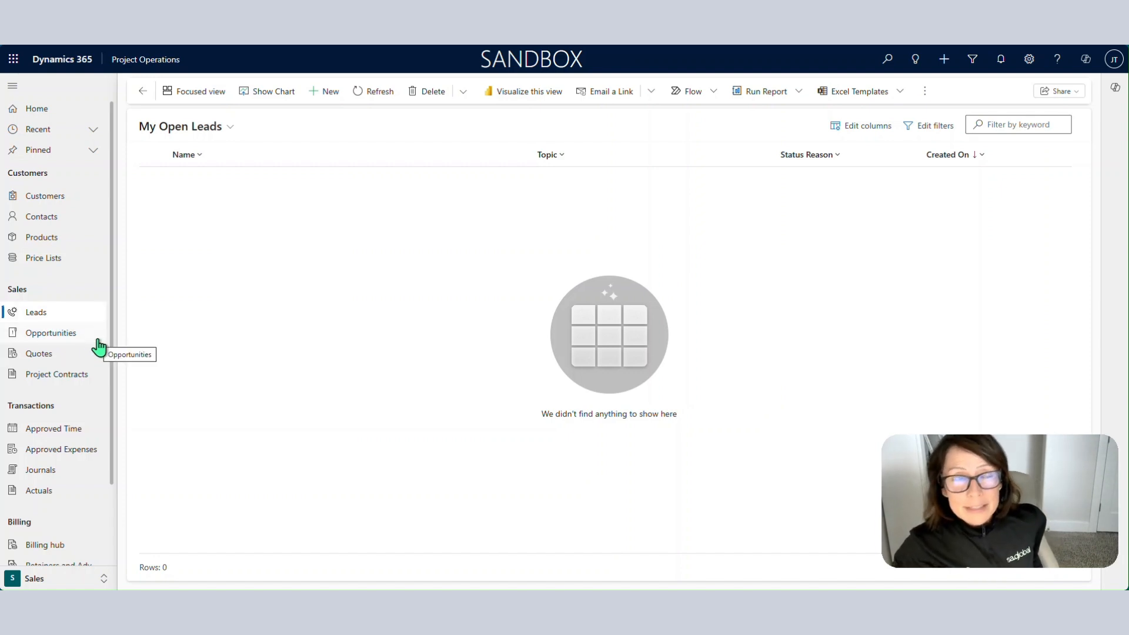
{"action": "left_click", "coordinate": [212, 134]}
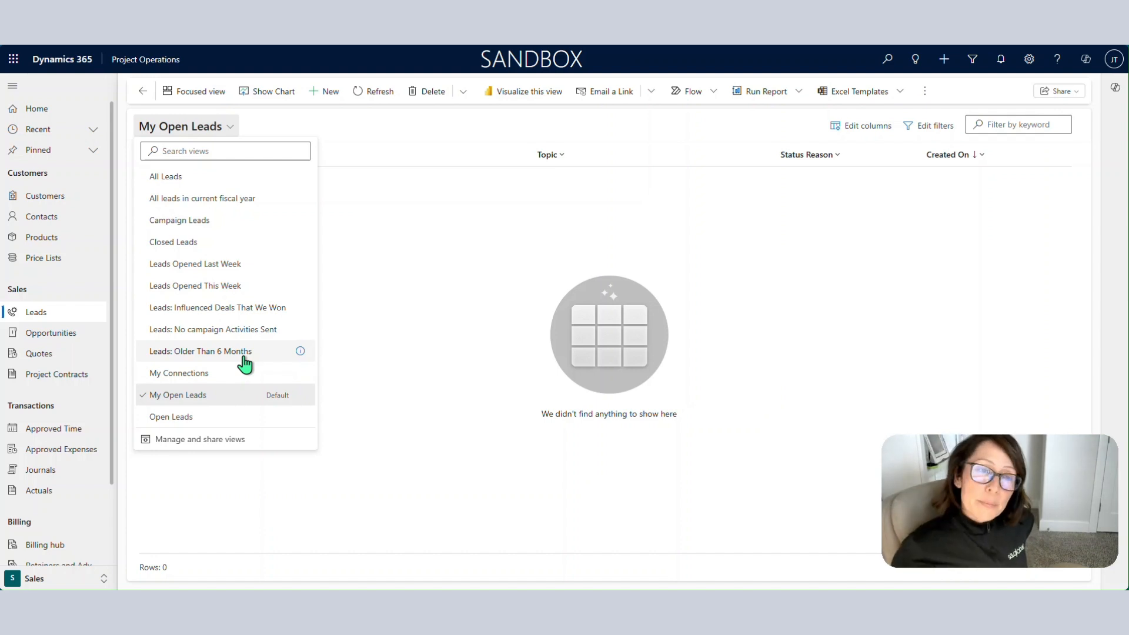
{"action": "left_click", "coordinate": [353, 239]}
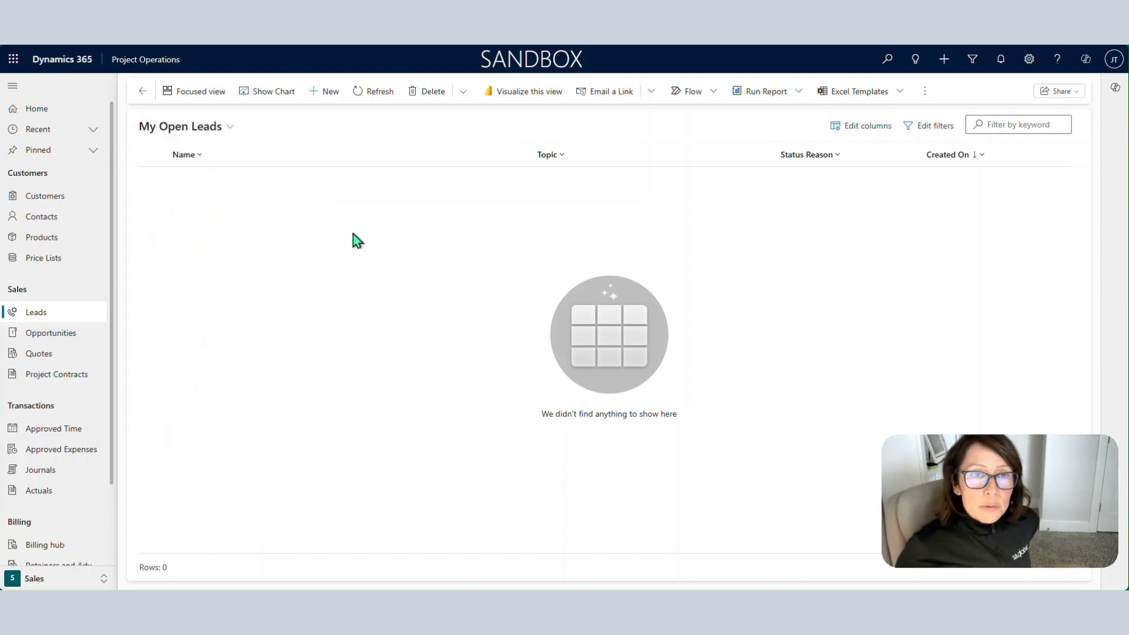
{"action": "left_click", "coordinate": [327, 95]}
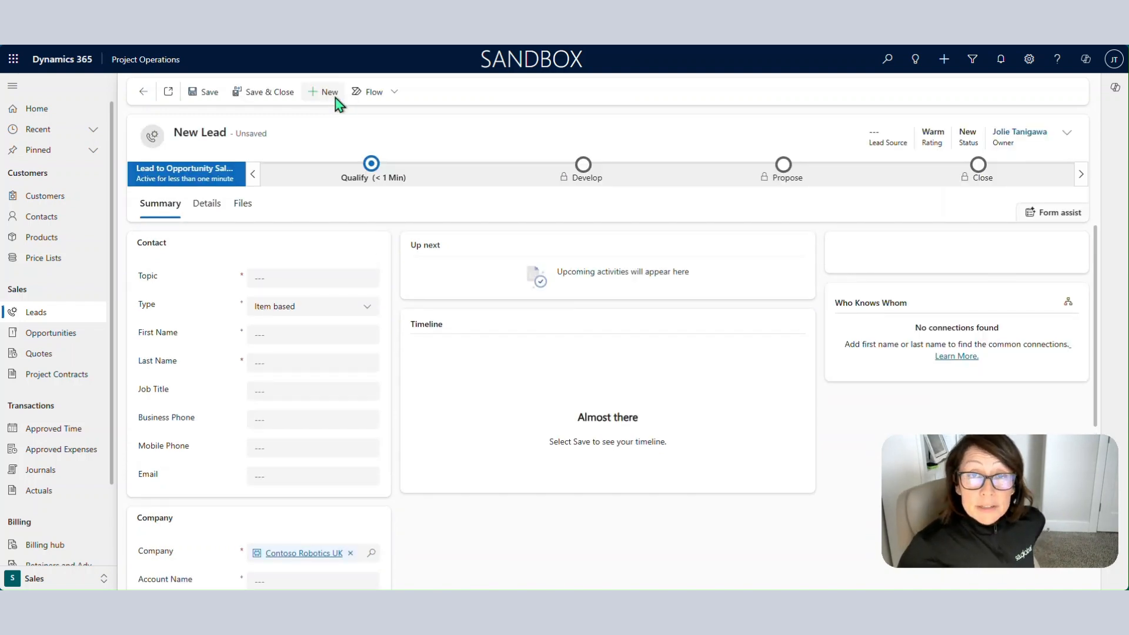
Give the new lead the Topic 'Ozark Mo Bridge Design' and set its Type to Work based.
{"action": "left_click", "coordinate": [298, 281]}
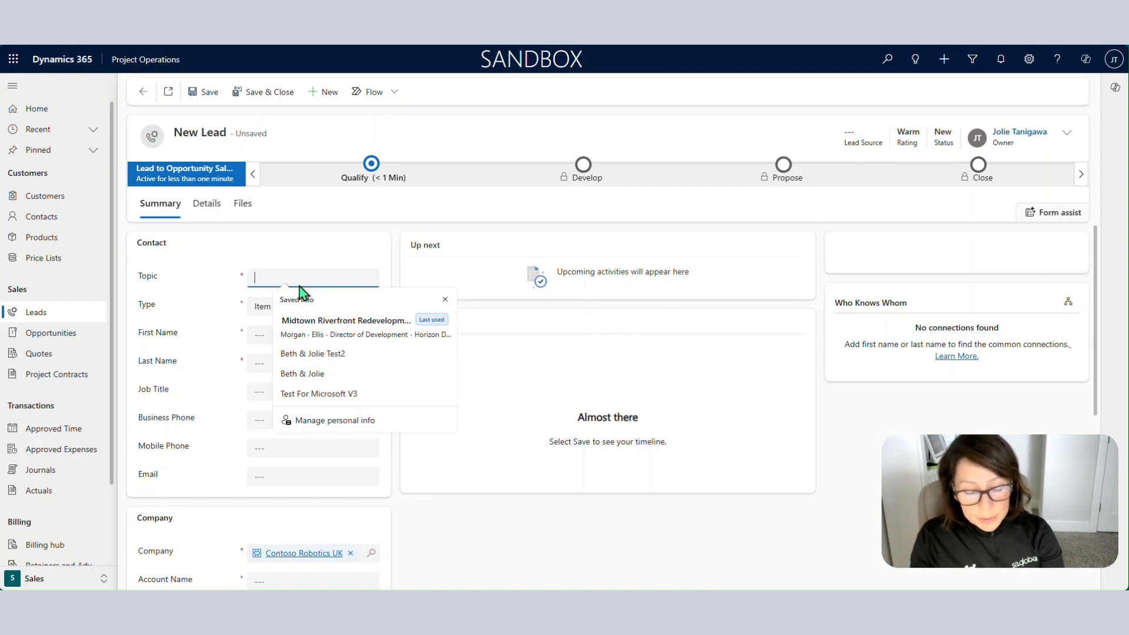
{"action": "type", "text": "O"}
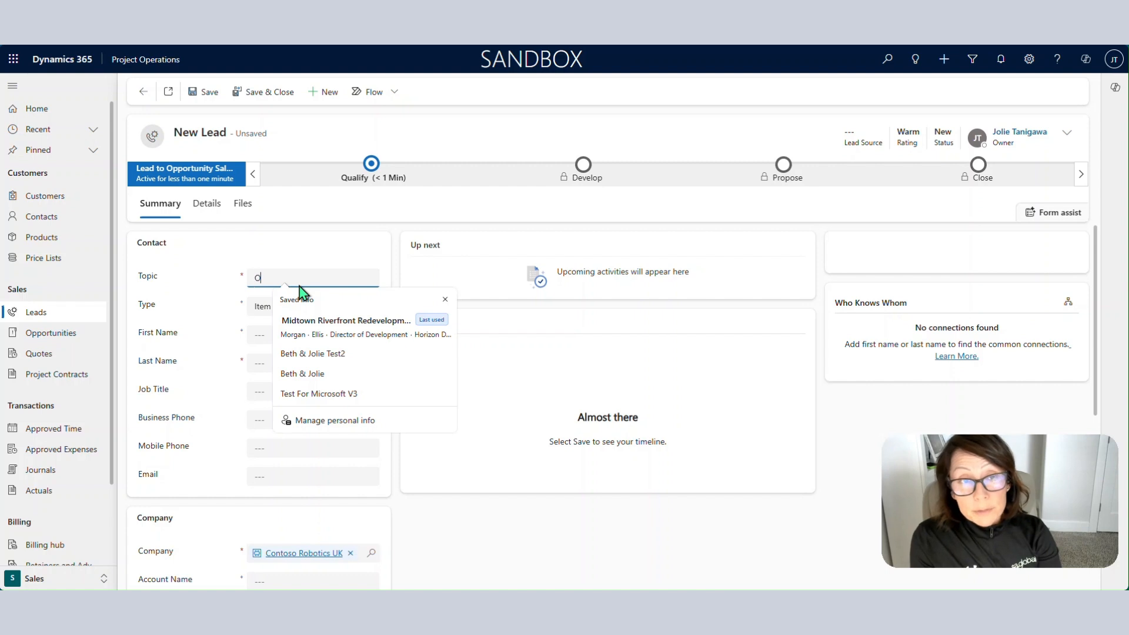
{"action": "type", "text": "zark Mo B"}
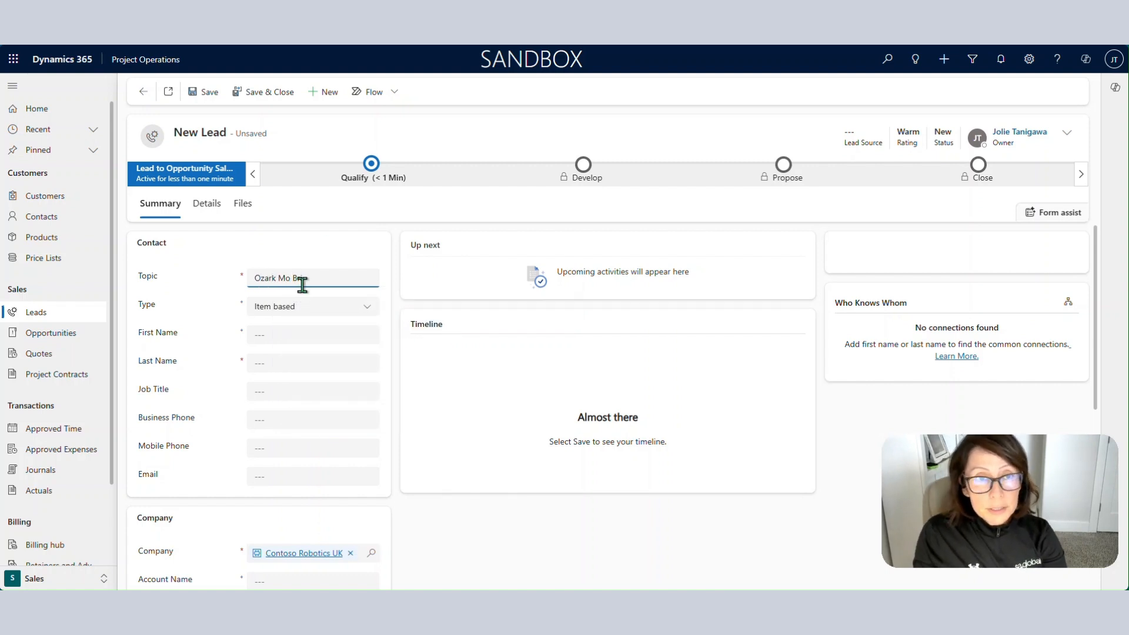
{"action": "type", "text": "ridge Des"}
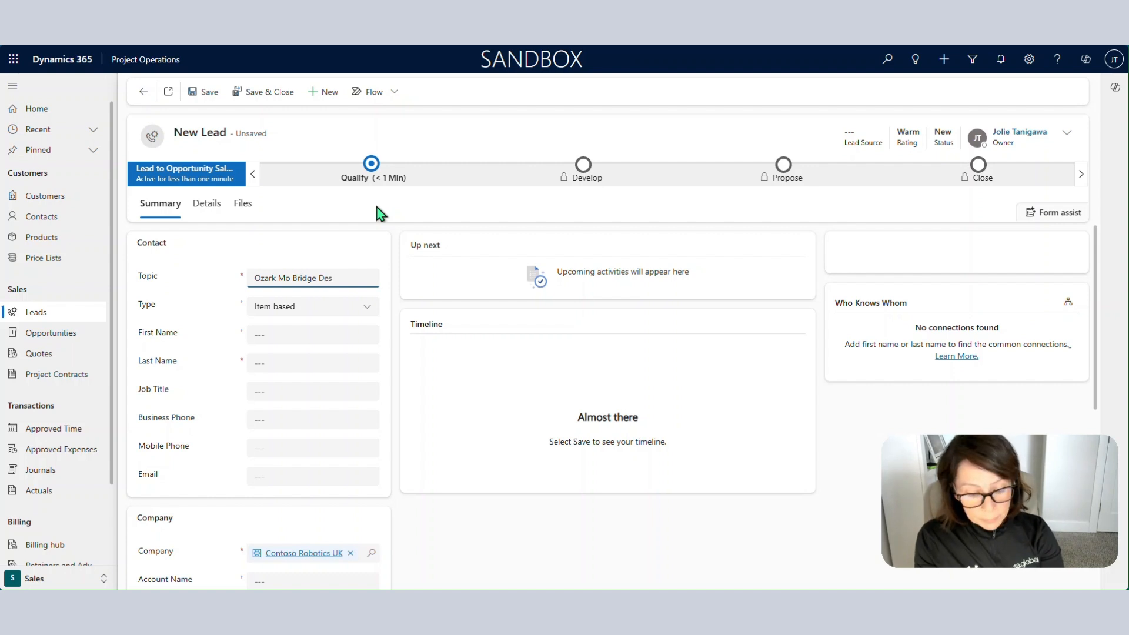
{"action": "type", "text": "ign"}
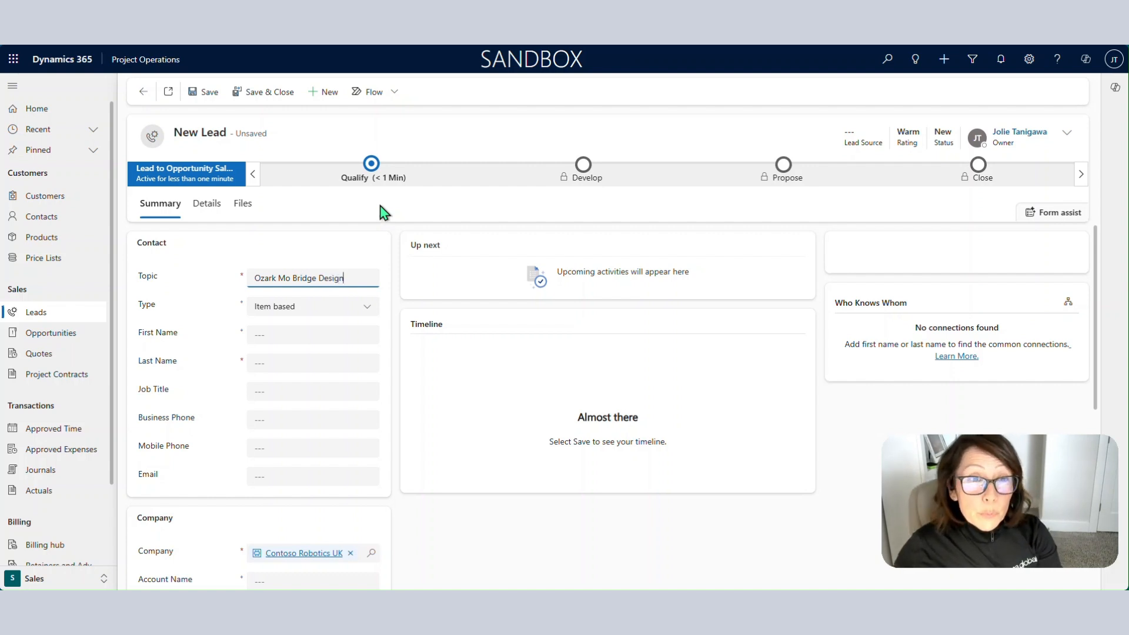
{"action": "left_click", "coordinate": [365, 320]}
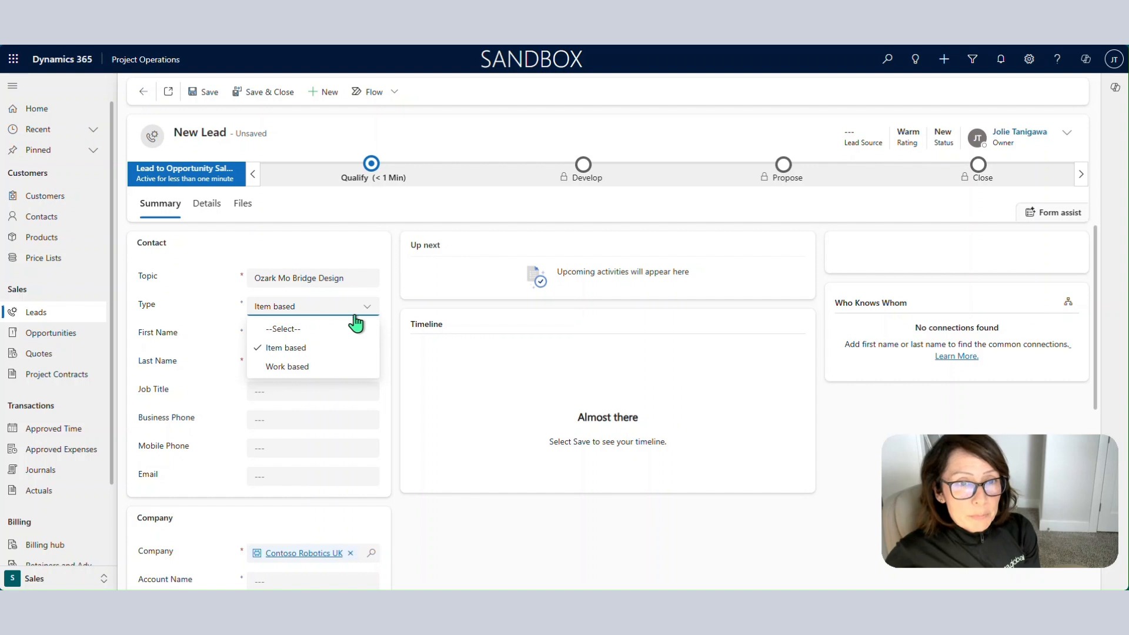
{"action": "left_click", "coordinate": [330, 366]}
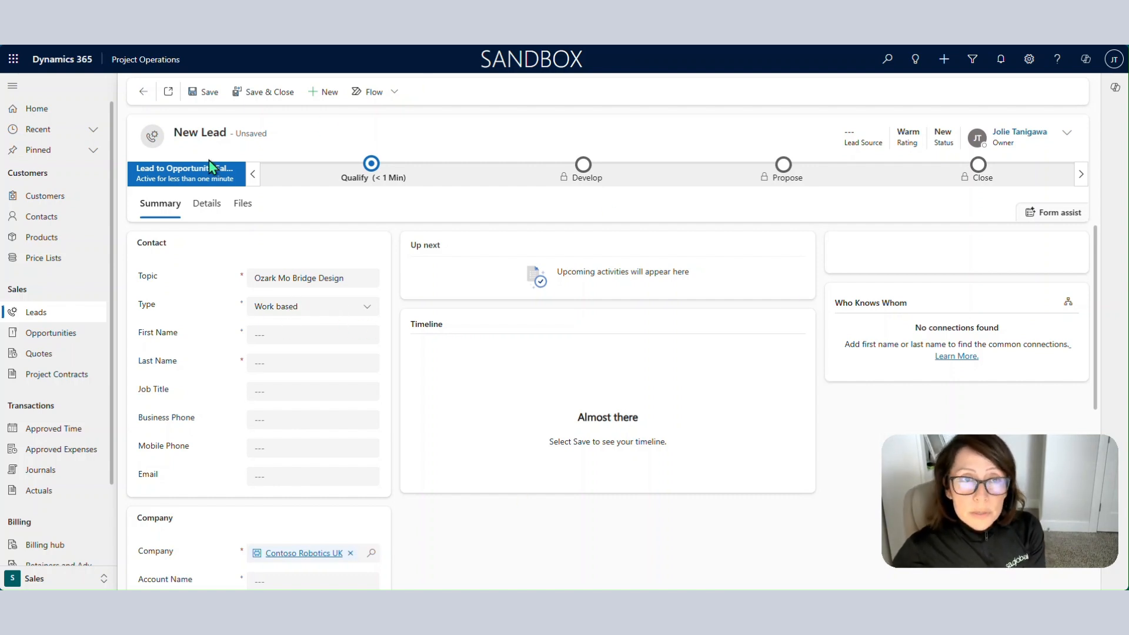
{"action": "left_click", "coordinate": [296, 335]}
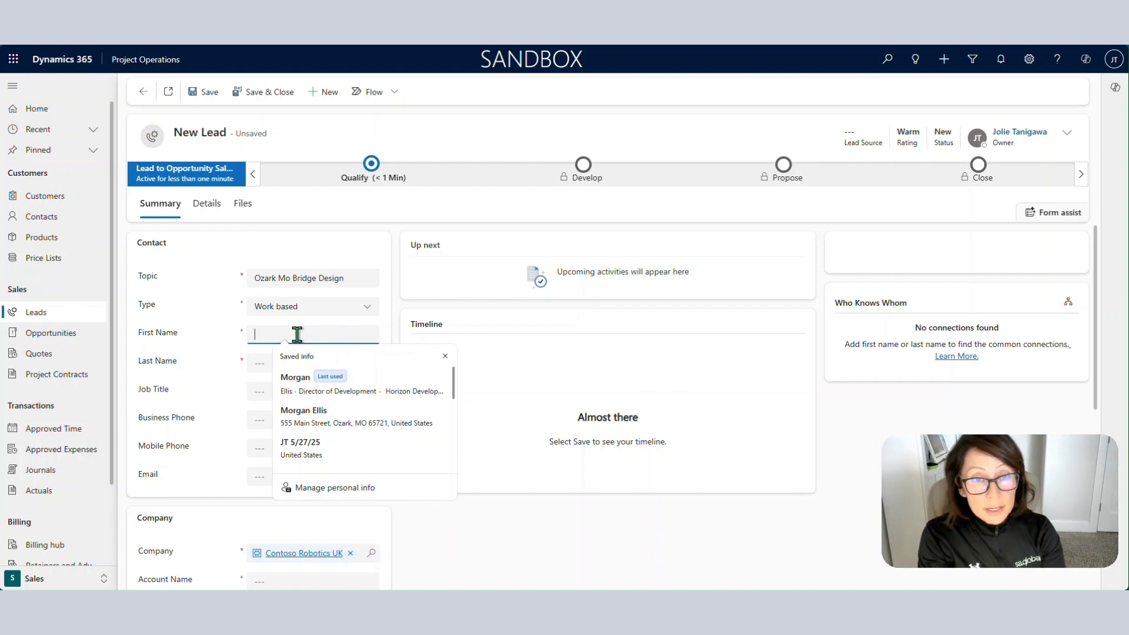
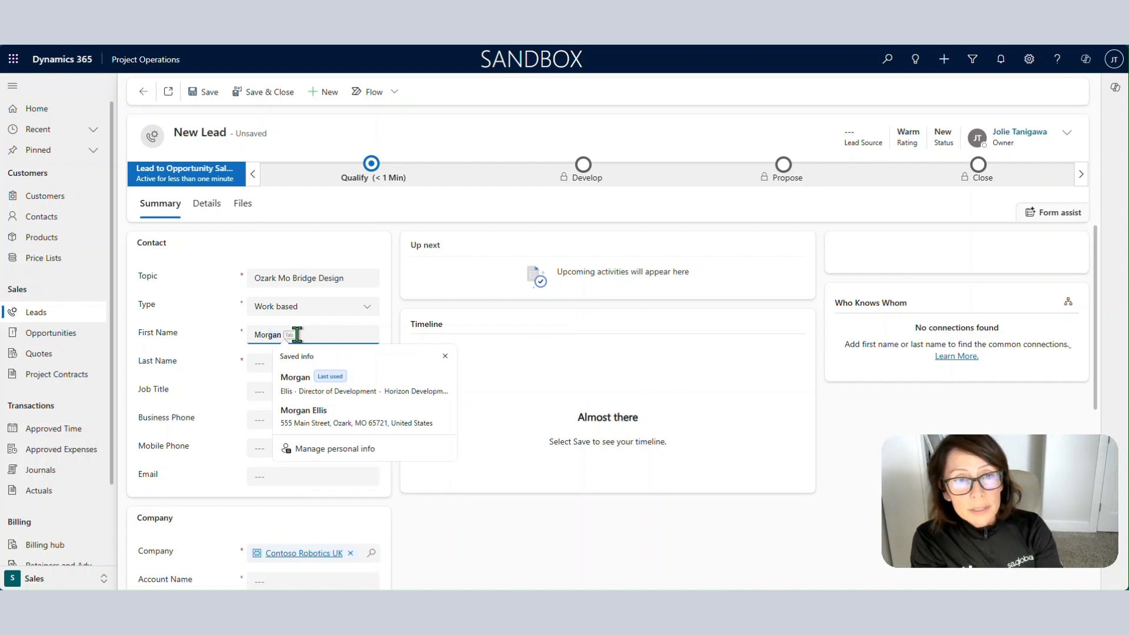
Enter the contact's first and last name and job title 'Lead Director of Design'.
{"action": "key", "text": "Tab"}
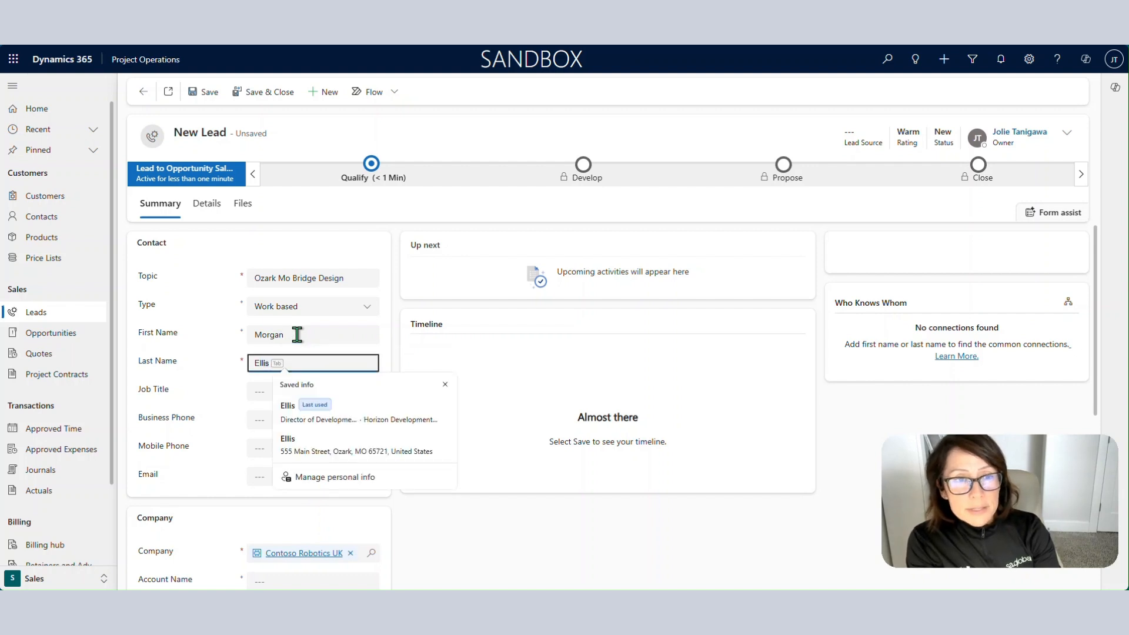
{"action": "key", "text": "Tab"}
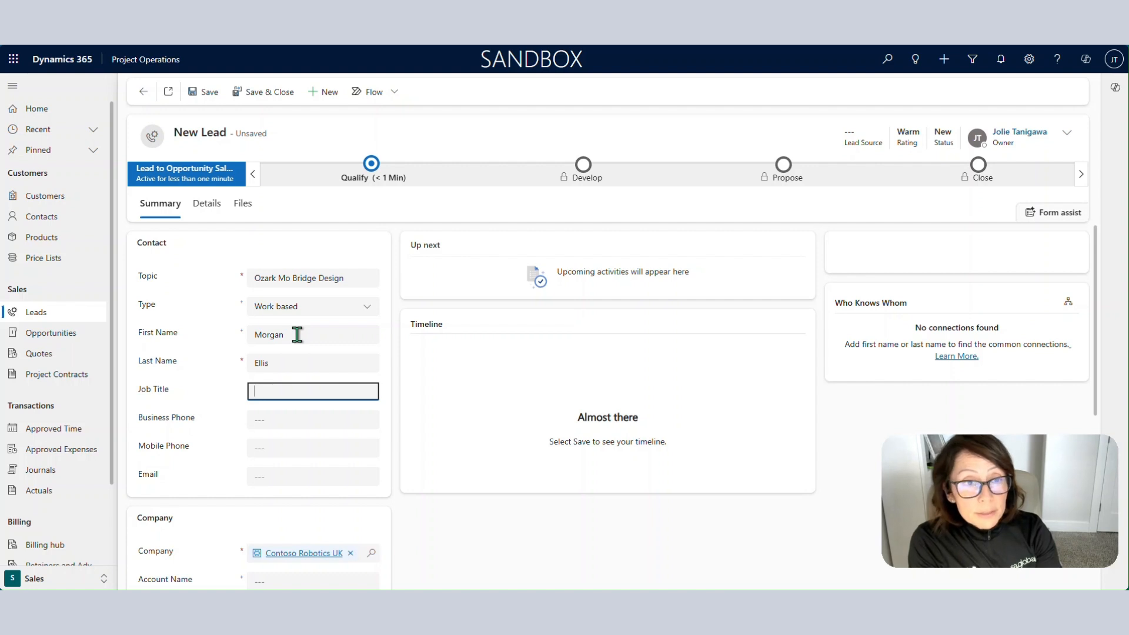
{"action": "type", "text": "Lead "}
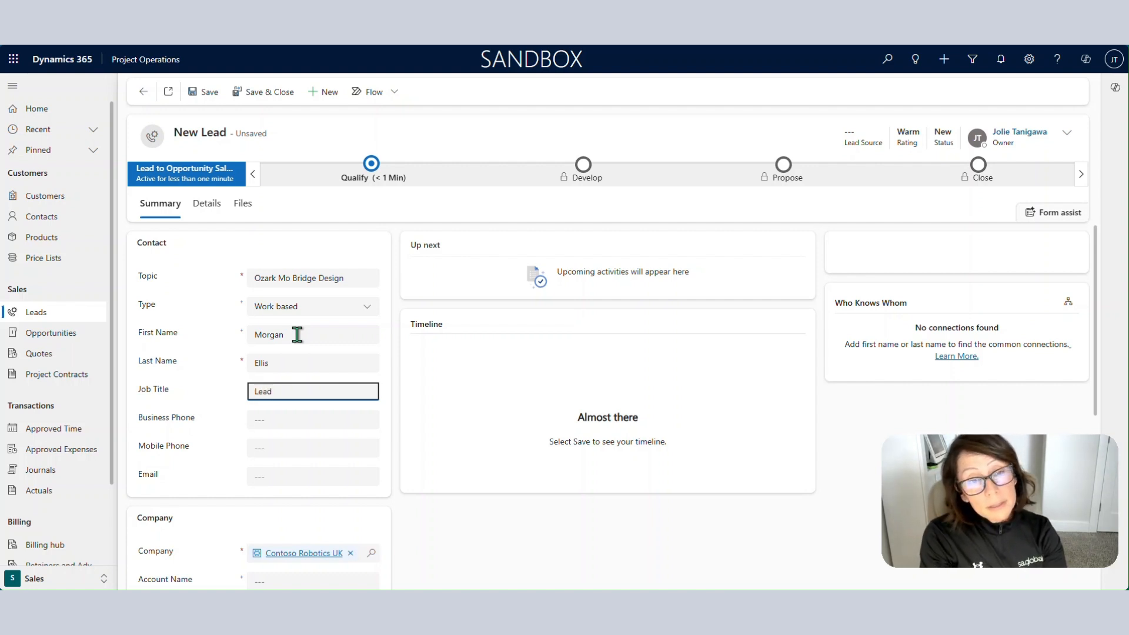
{"action": "type", "text": "Direct"}
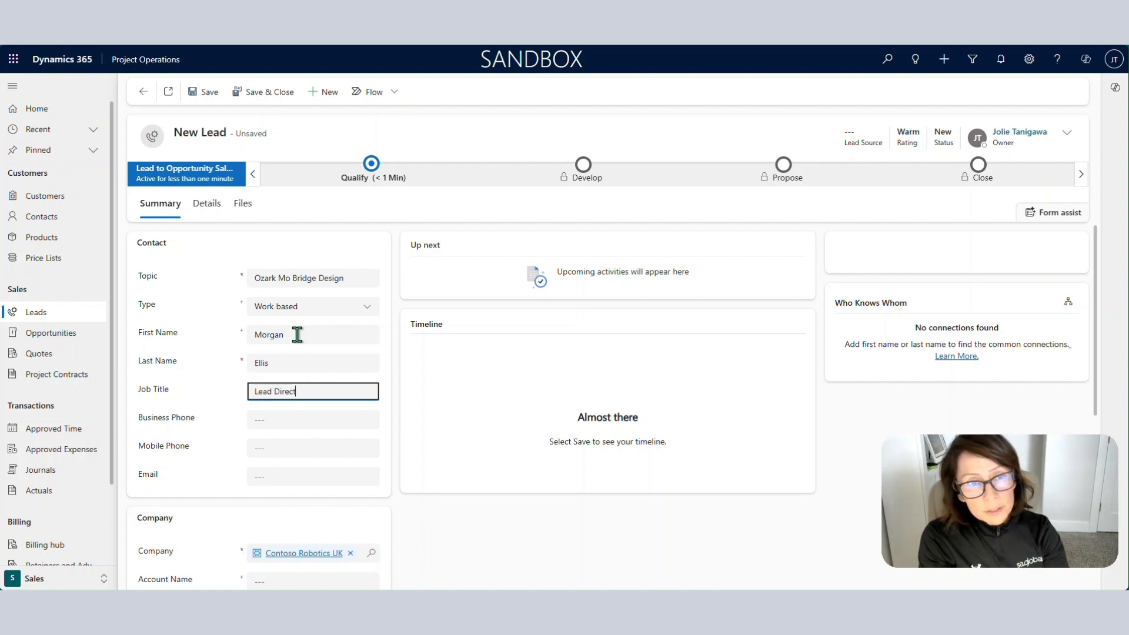
{"action": "type", "text": "or of Design"}
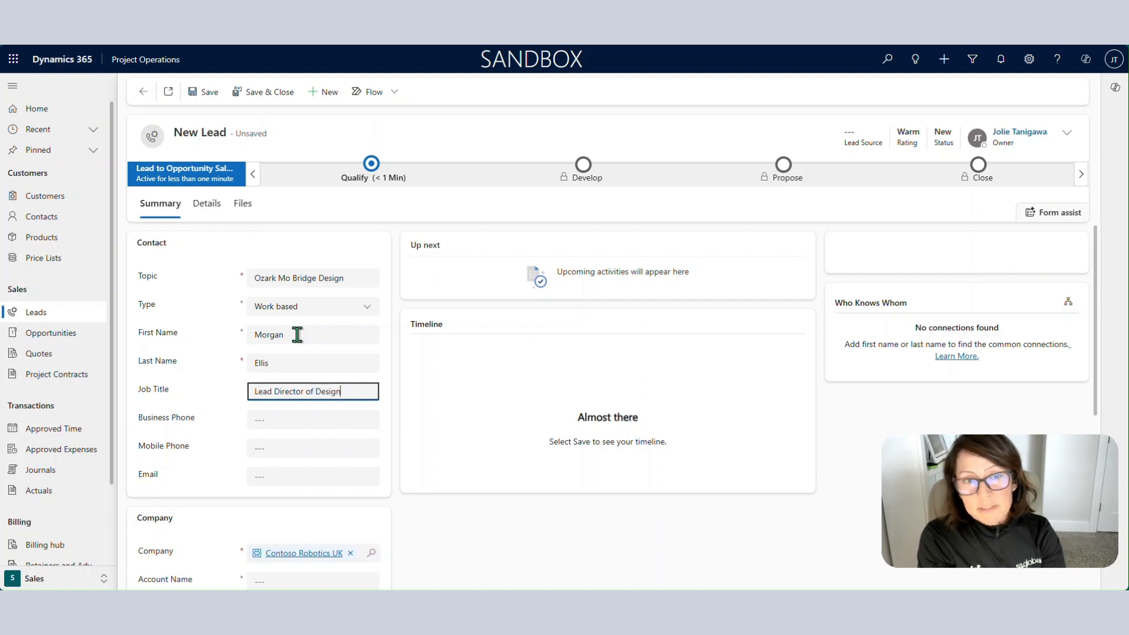
{"action": "key", "text": "Tab"}
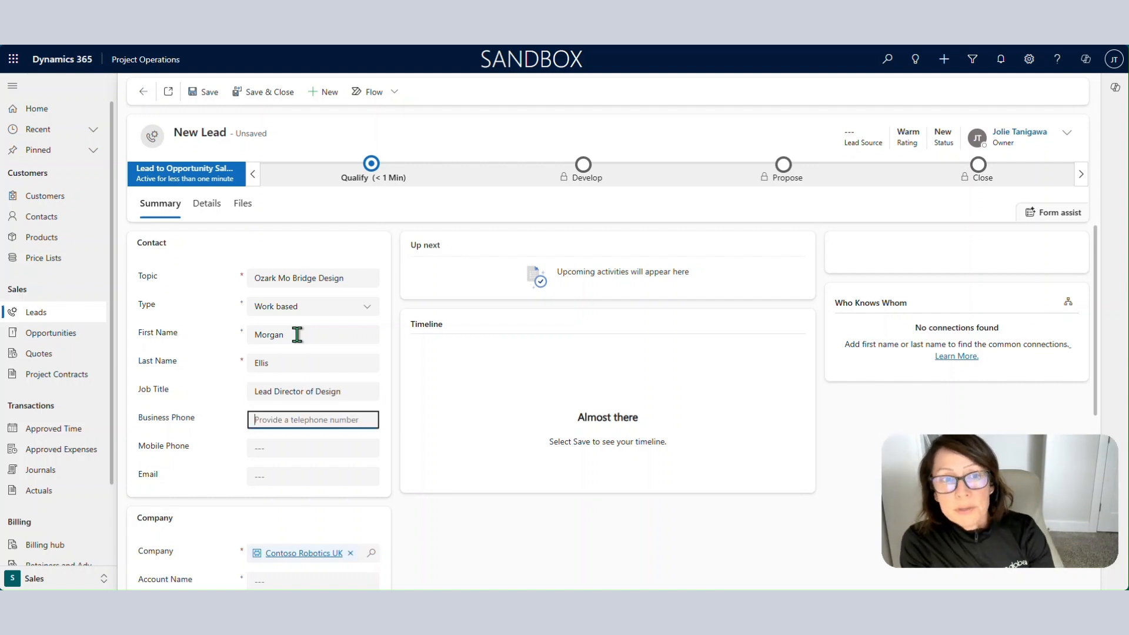
Fill in the contact's business and mobile phone numbers.
{"action": "key", "text": "Tab"}
{"action": "key", "text": "Tab"}
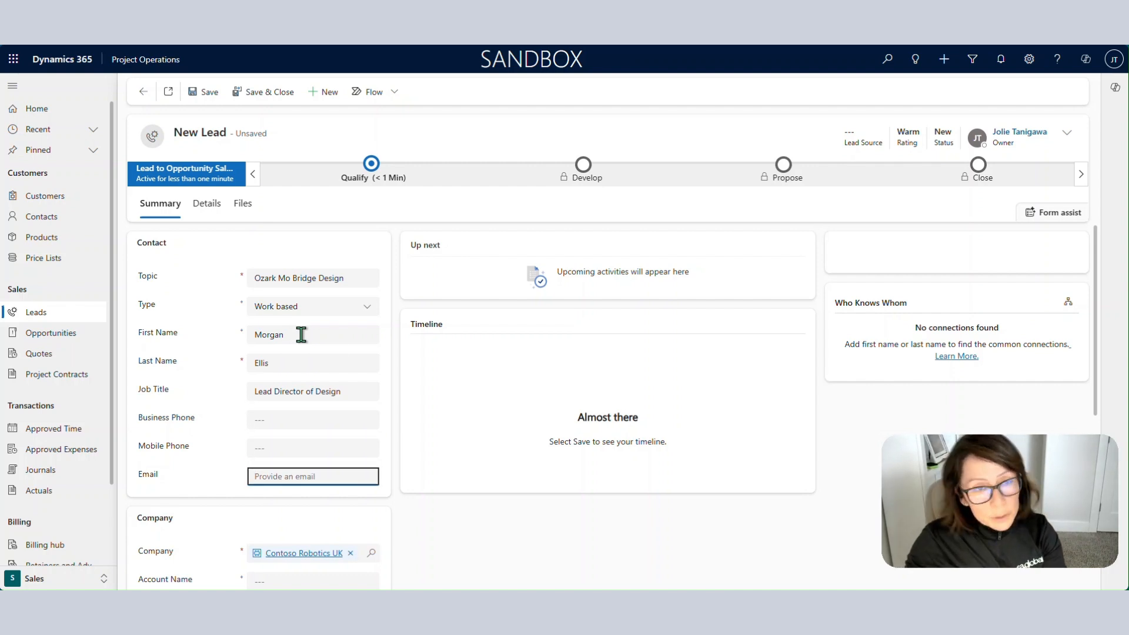
{"action": "left_click", "coordinate": [322, 418]}
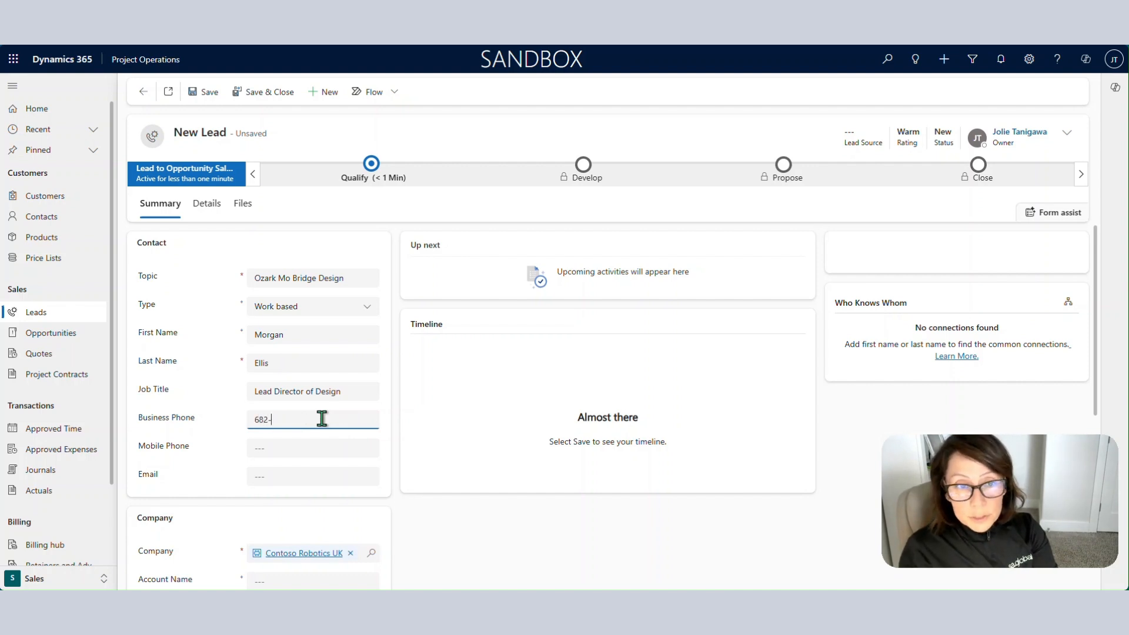
{"action": "key", "text": "Tab"}
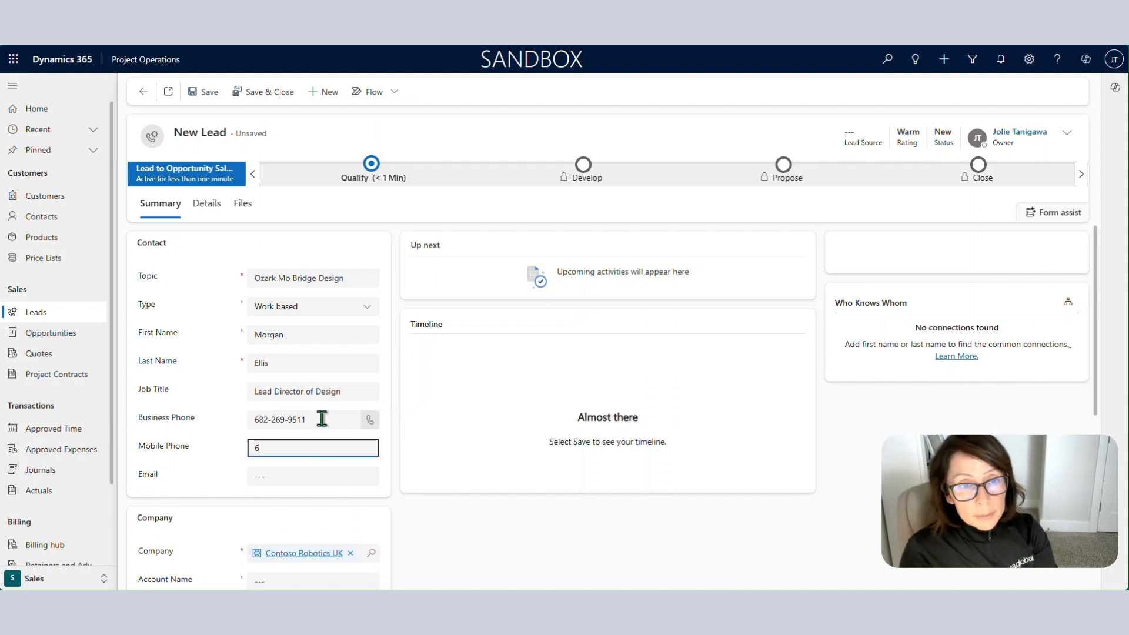
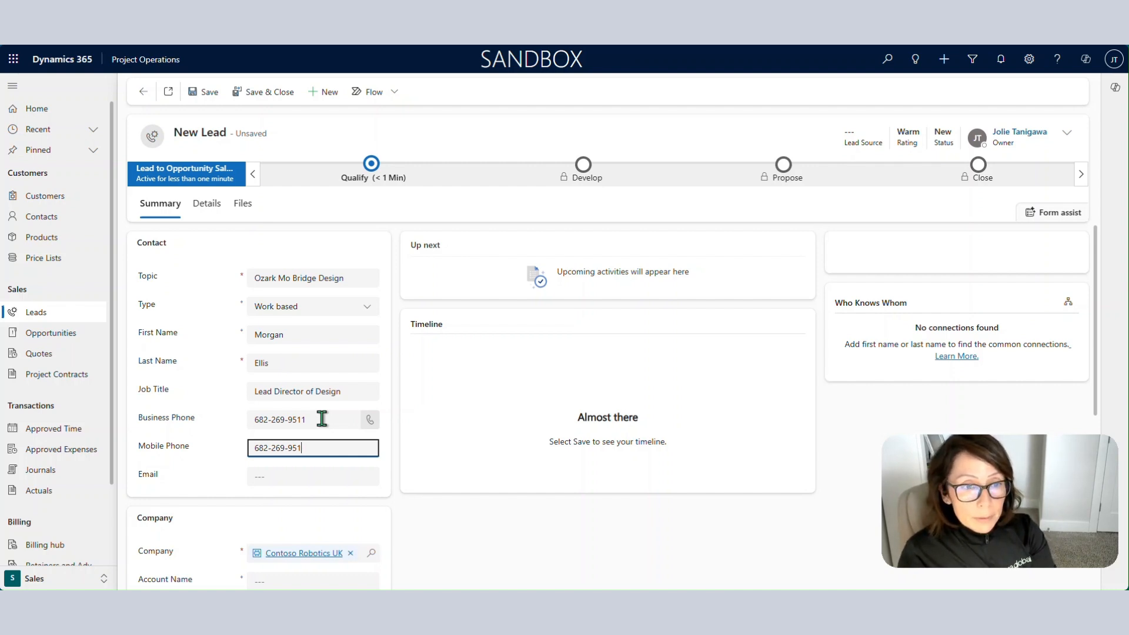
{"action": "key", "text": "Tab"}
Fill in the contact's e-mail address.
{"action": "type", "text": "M"}
{"action": "key", "text": "BackSpace"}
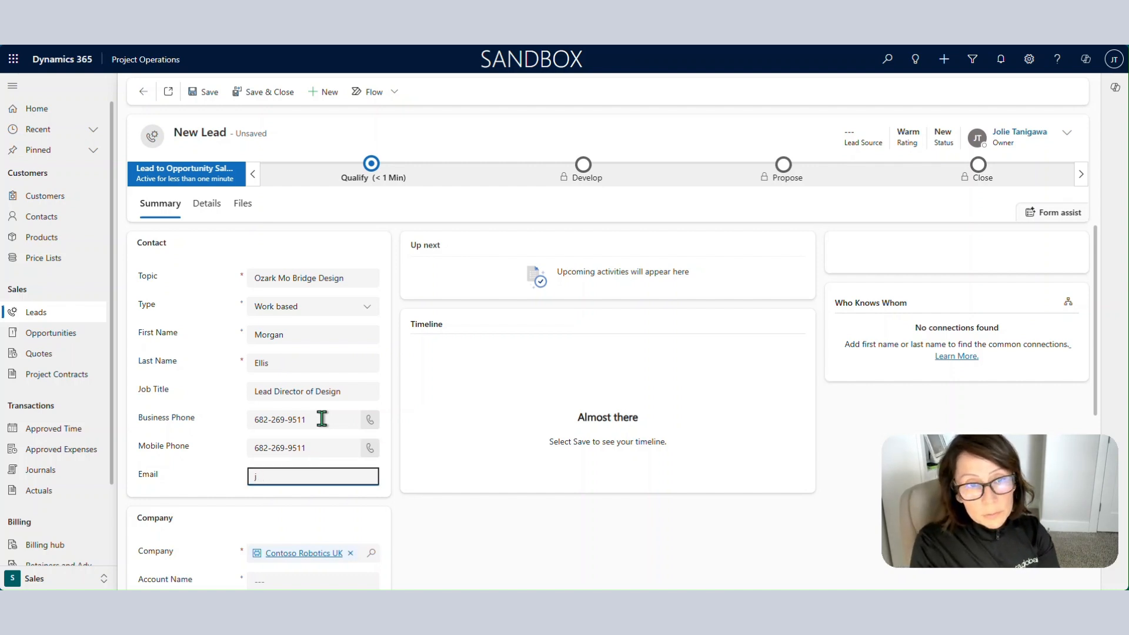
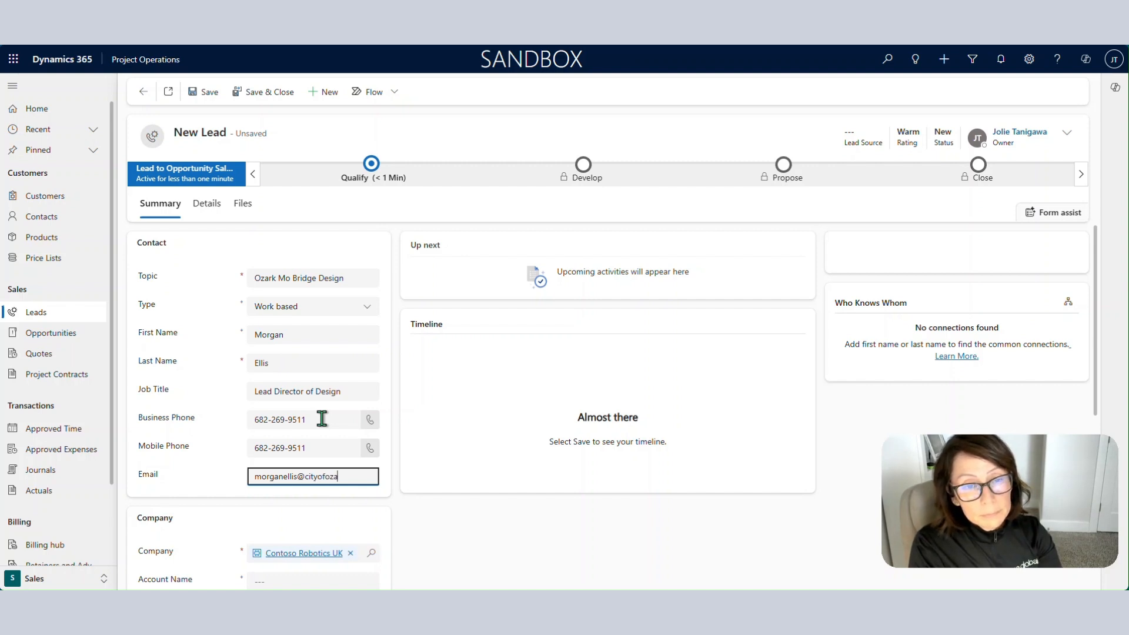
{"action": "left_click", "coordinate": [564, 548]}
Set the lead's Account Name to City of Ozark.
{"action": "scroll", "coordinate": [533, 517], "scroll_direction": "down", "scroll_amount": 1}
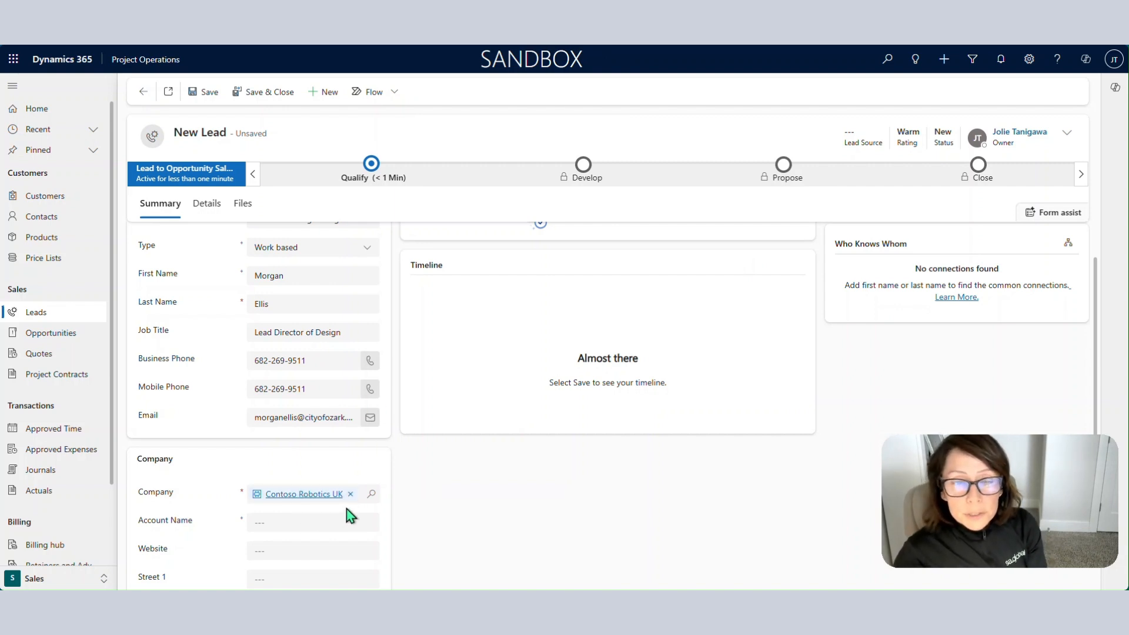
{"action": "scroll", "coordinate": [403, 521], "scroll_direction": "down", "scroll_amount": 1}
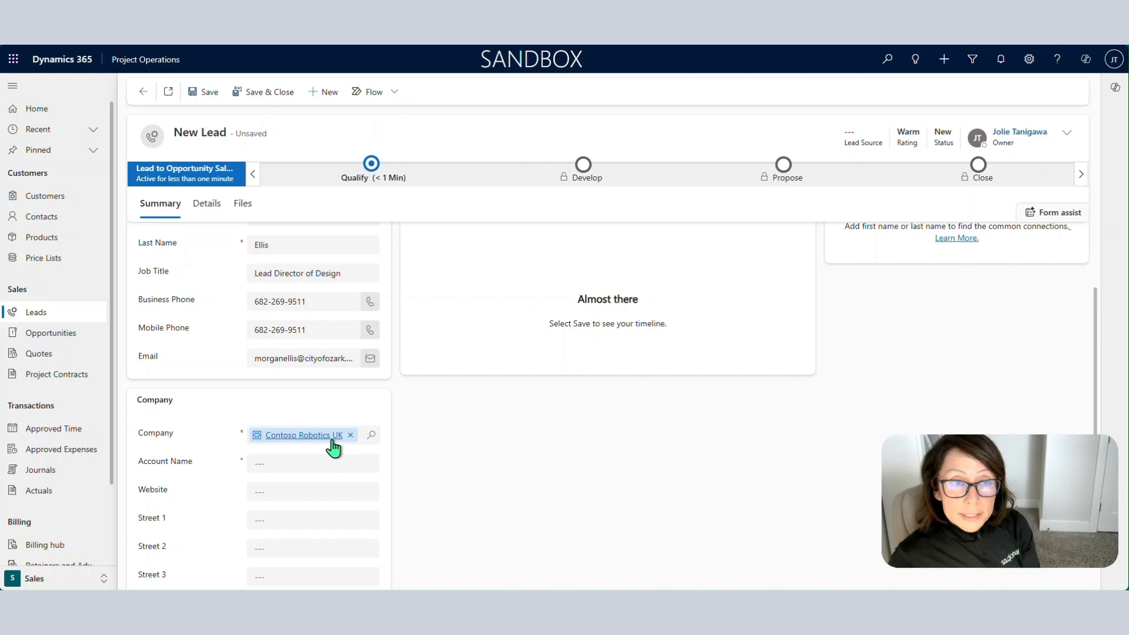
{"action": "scroll", "coordinate": [466, 463], "scroll_direction": "down", "scroll_amount": 1}
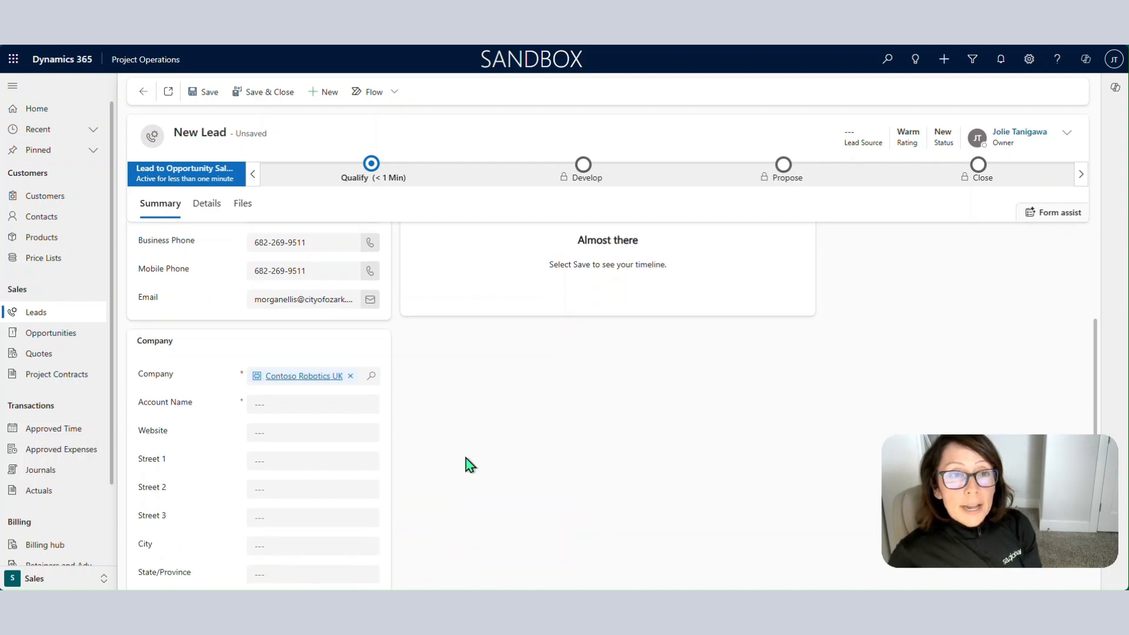
{"action": "left_click", "coordinate": [283, 405]}
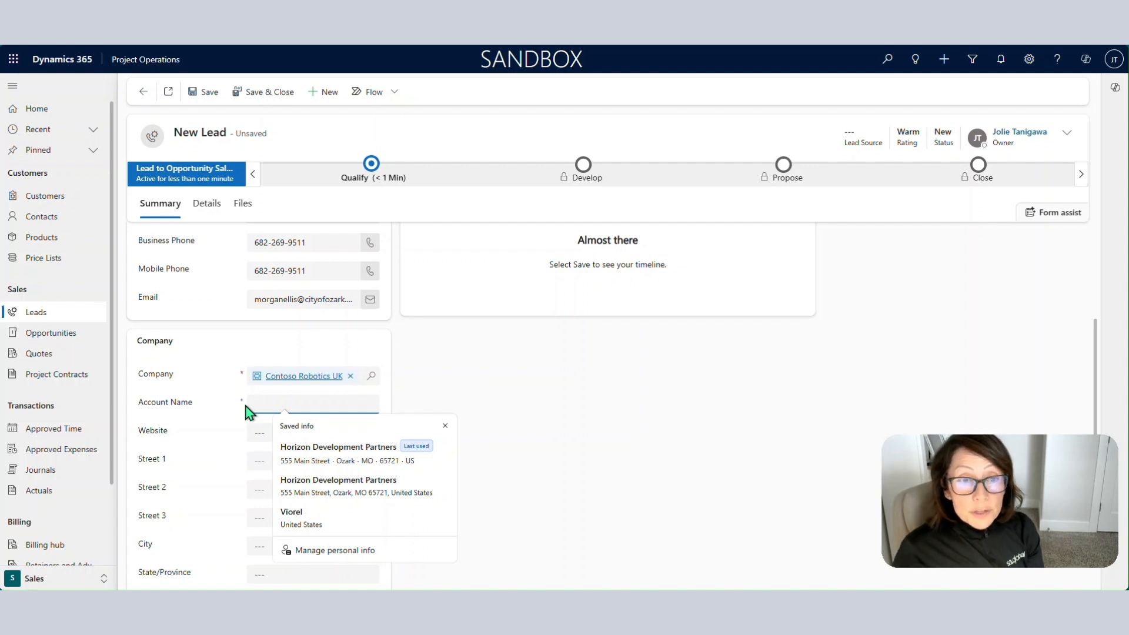
{"action": "type", "text": "City of "}
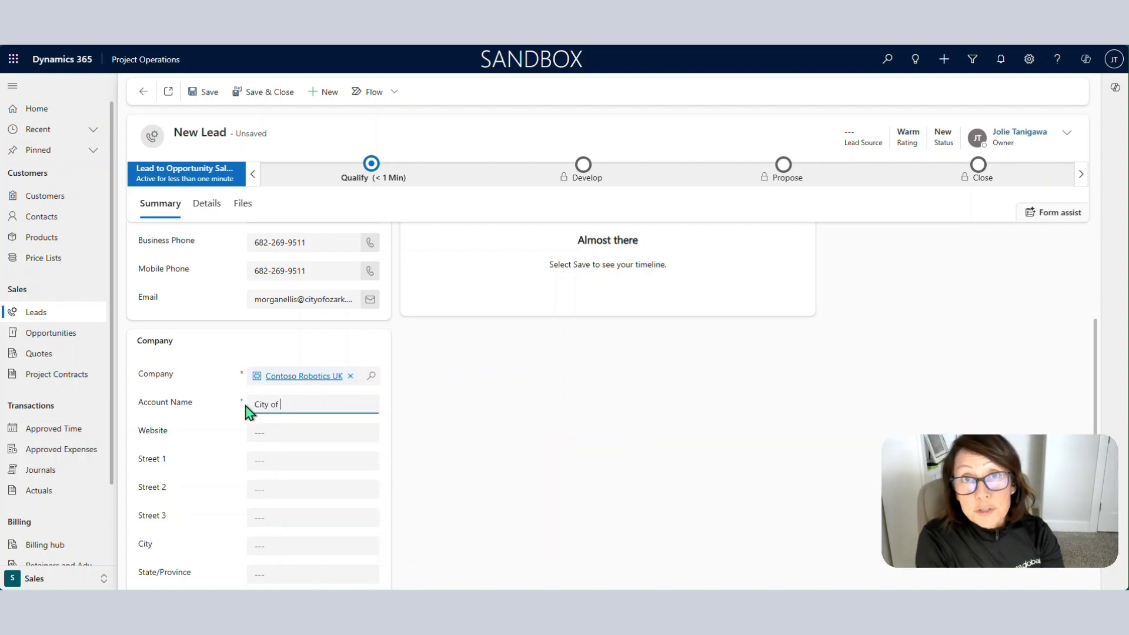
{"action": "type", "text": "O"}
{"action": "key", "text": "BackSpace"}
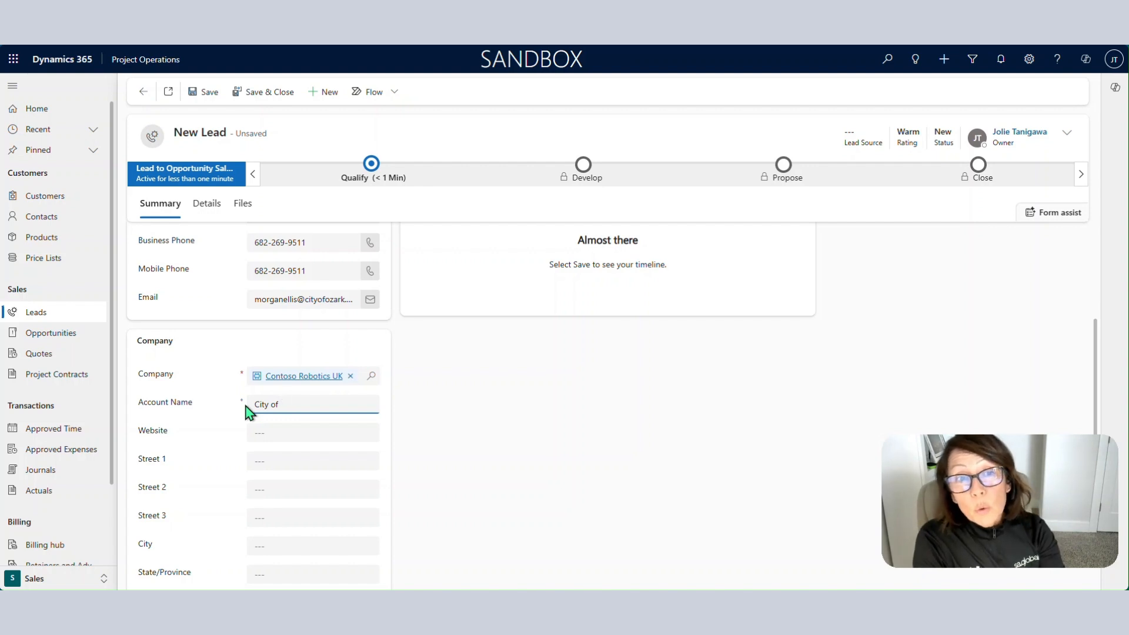
{"action": "type", "text": "Ozark"}
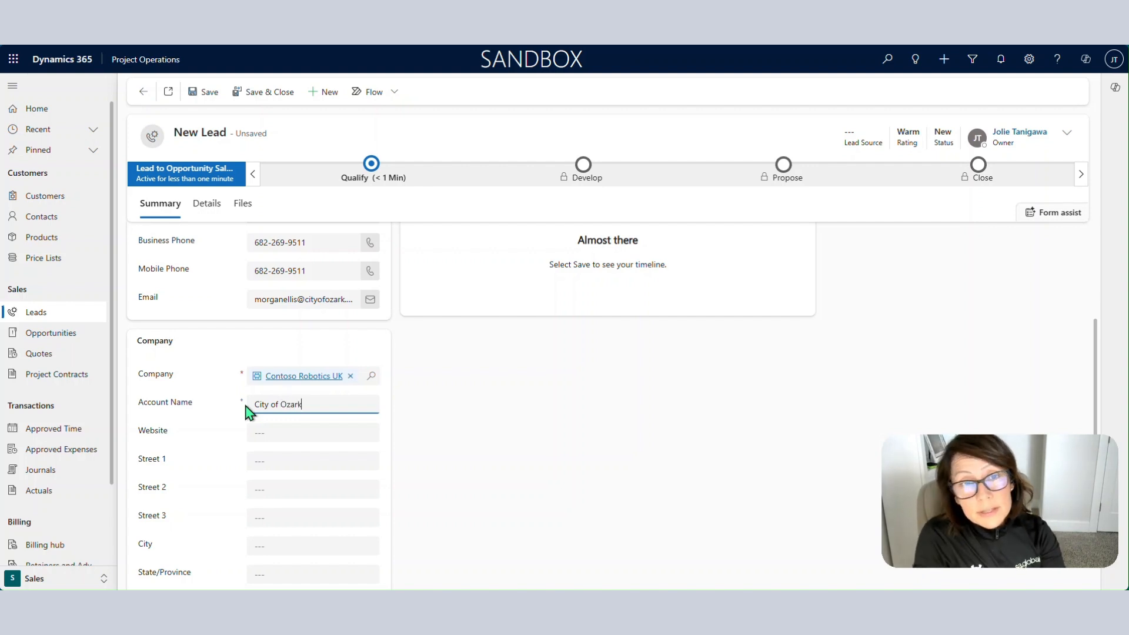
{"action": "left_click", "coordinate": [498, 451]}
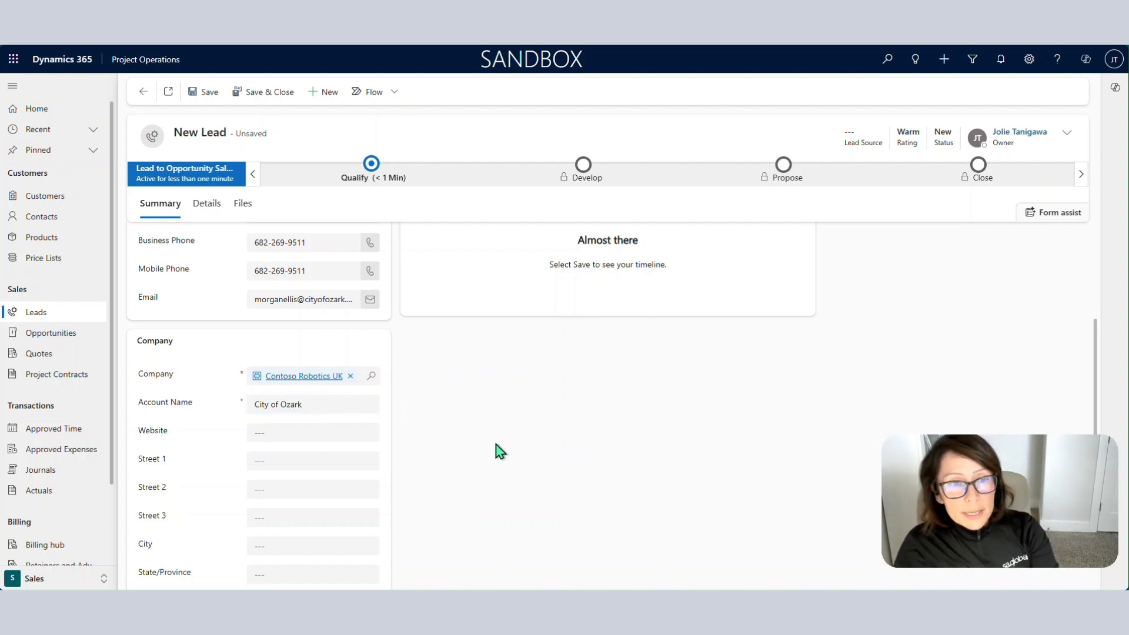
Fill in the company street, city Ozark, state MO, ZIP and country USA.
{"action": "left_click", "coordinate": [335, 463]}
{"action": "type", "text": "O"}
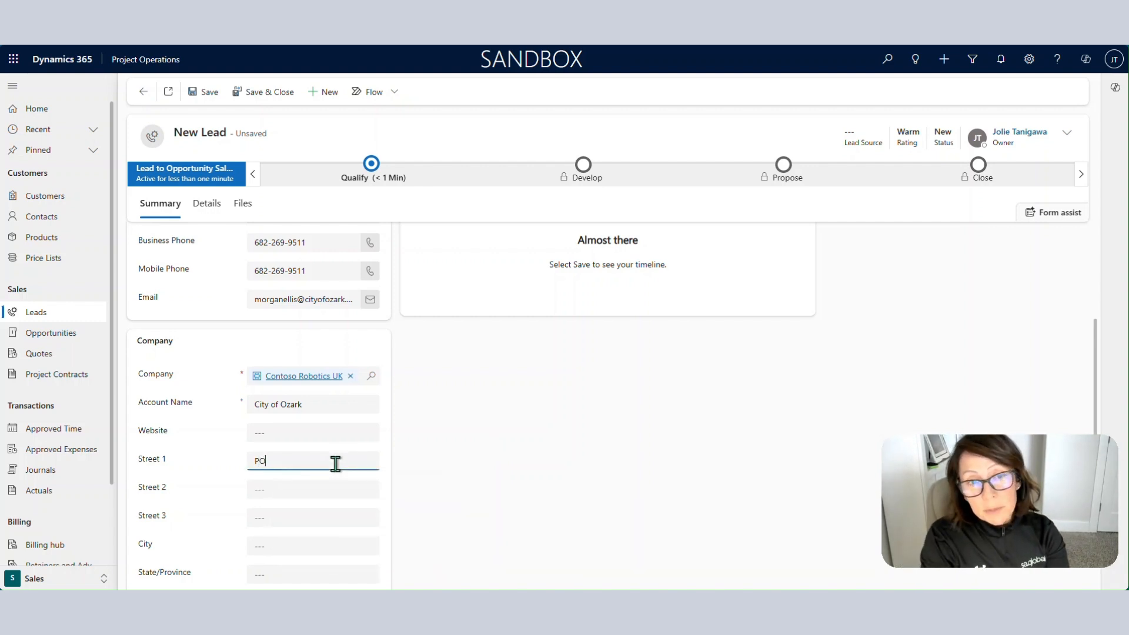
{"action": "type", "text": " Box 123"}
{"action": "key", "text": "Tab"}
{"action": "key", "text": "Tab"}
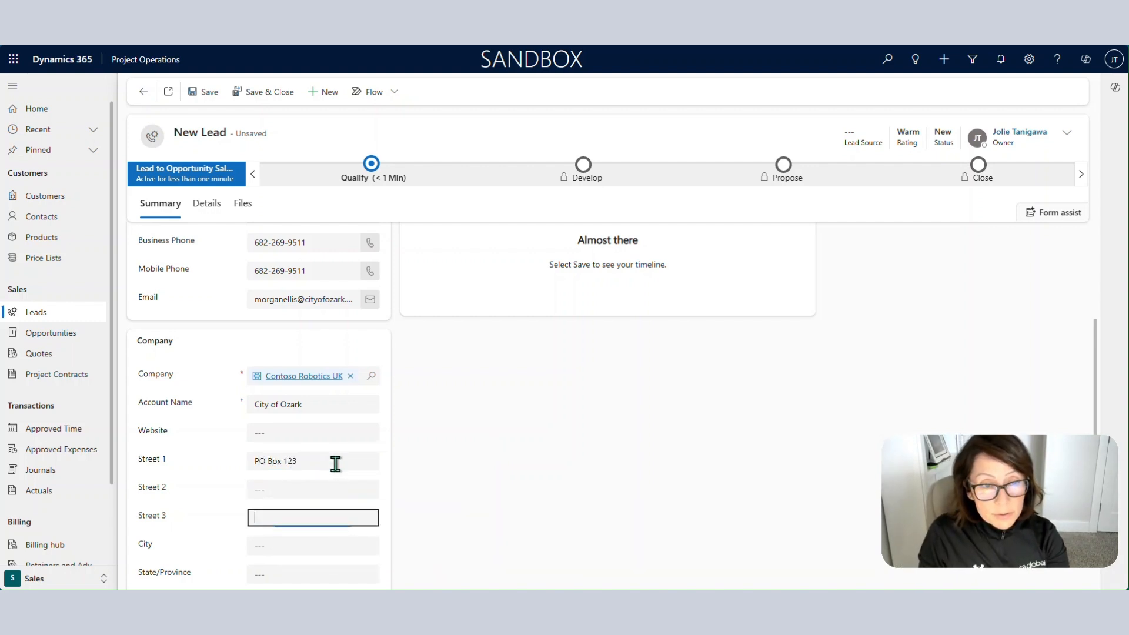
{"action": "key", "text": "Tab"}
{"action": "type", "text": "Ozark"}
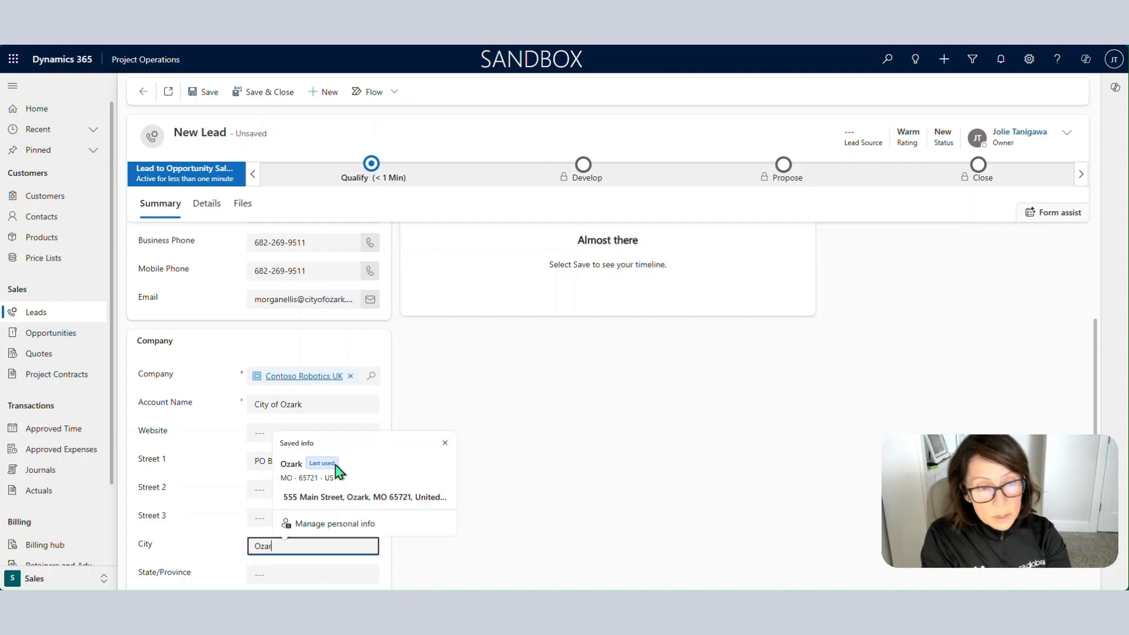
{"action": "key", "text": "Tab"}
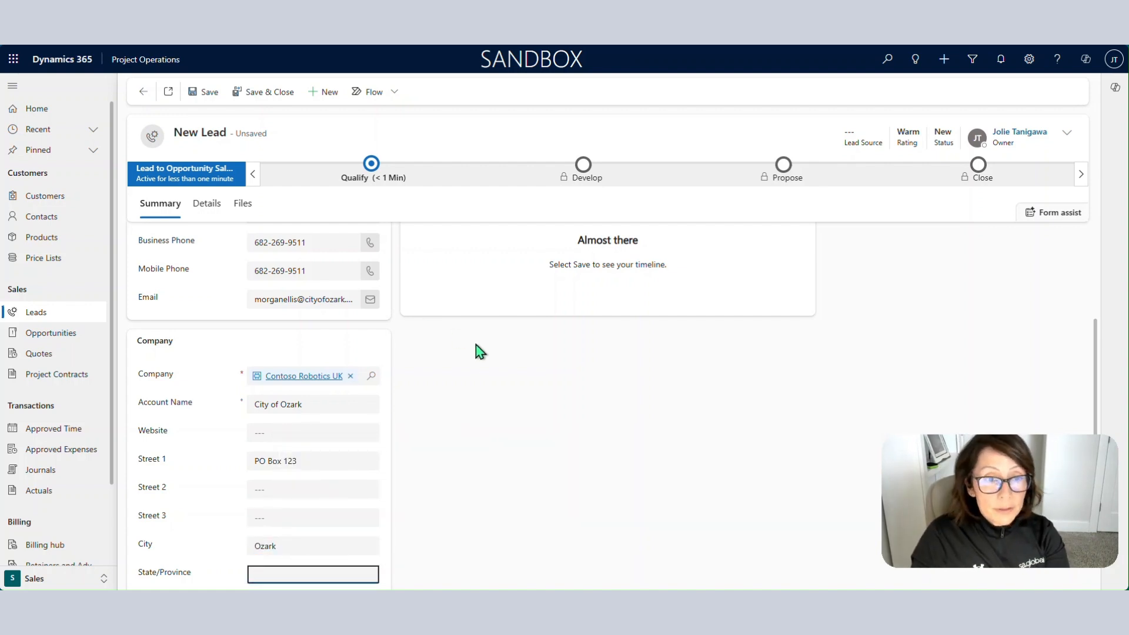
{"action": "scroll", "coordinate": [478, 350], "scroll_direction": "down", "scroll_amount": 1}
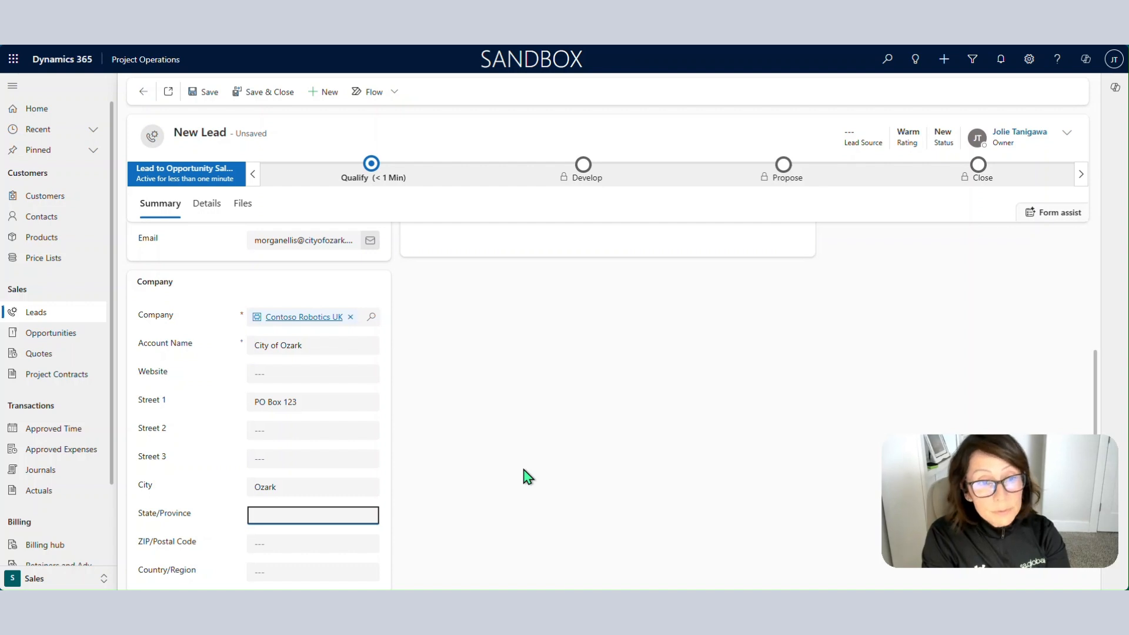
{"action": "type", "text": "MO"}
{"action": "key", "text": "Tab"}
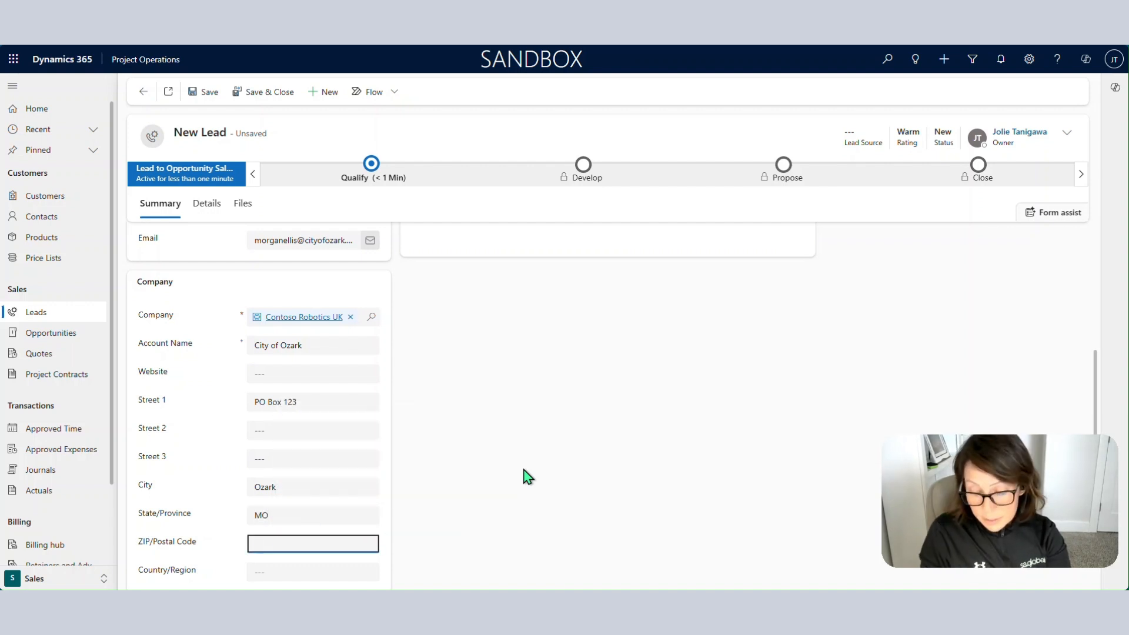
{"action": "type", "text": "65721"}
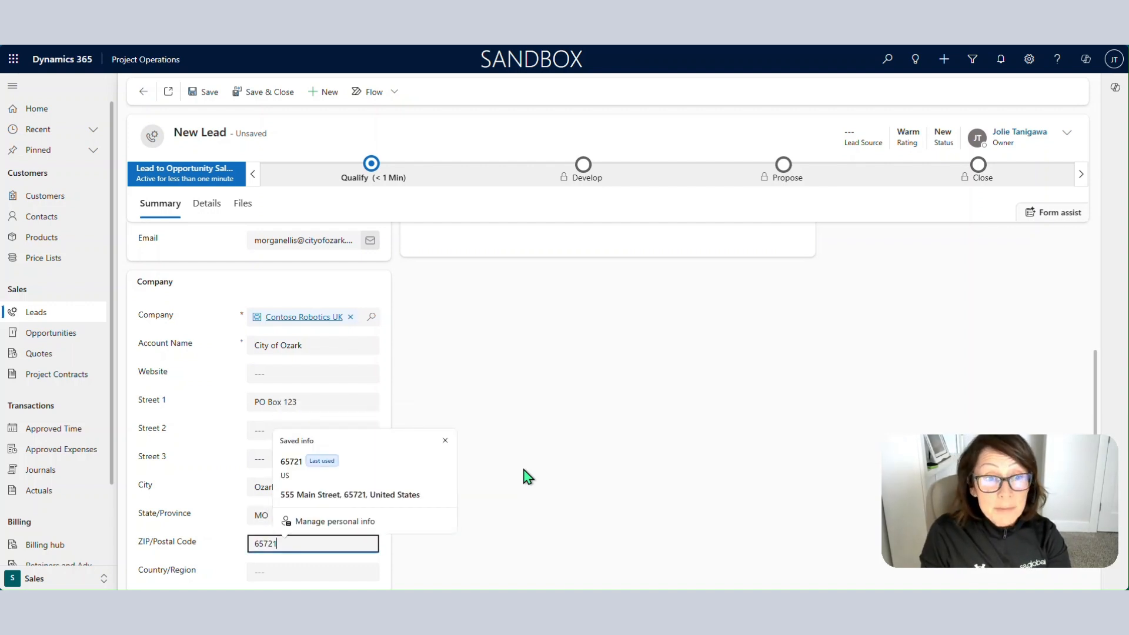
{"action": "key", "text": "Tab"}
{"action": "type", "text": "USA"}
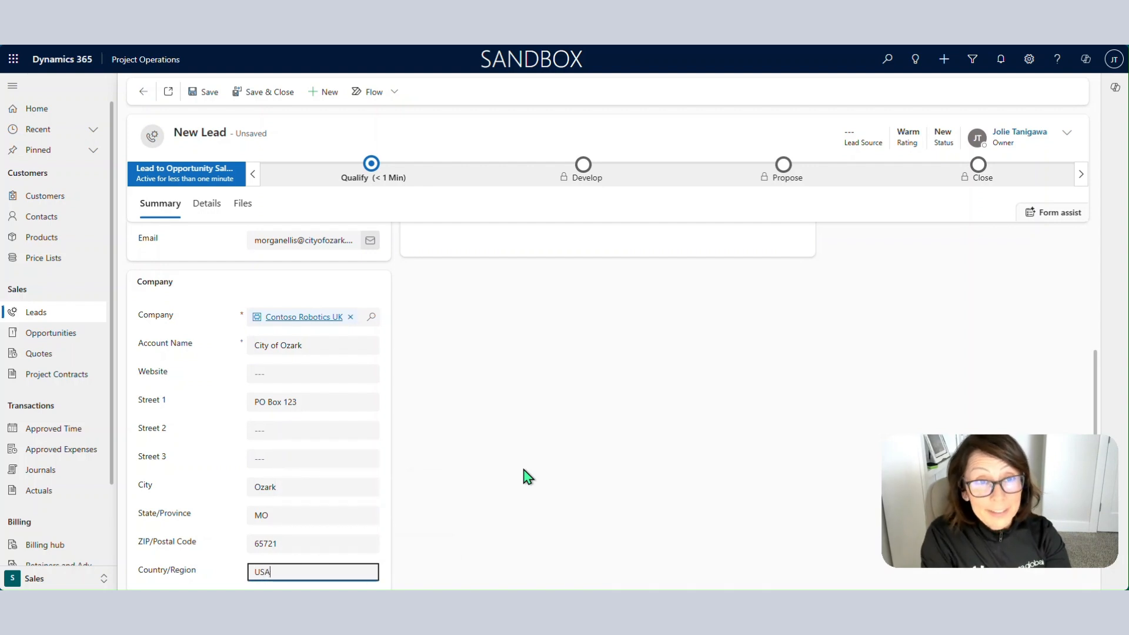
{"action": "left_click", "coordinate": [548, 450]}
{"action": "scroll", "coordinate": [550, 448], "scroll_direction": "up", "scroll_amount": 5}
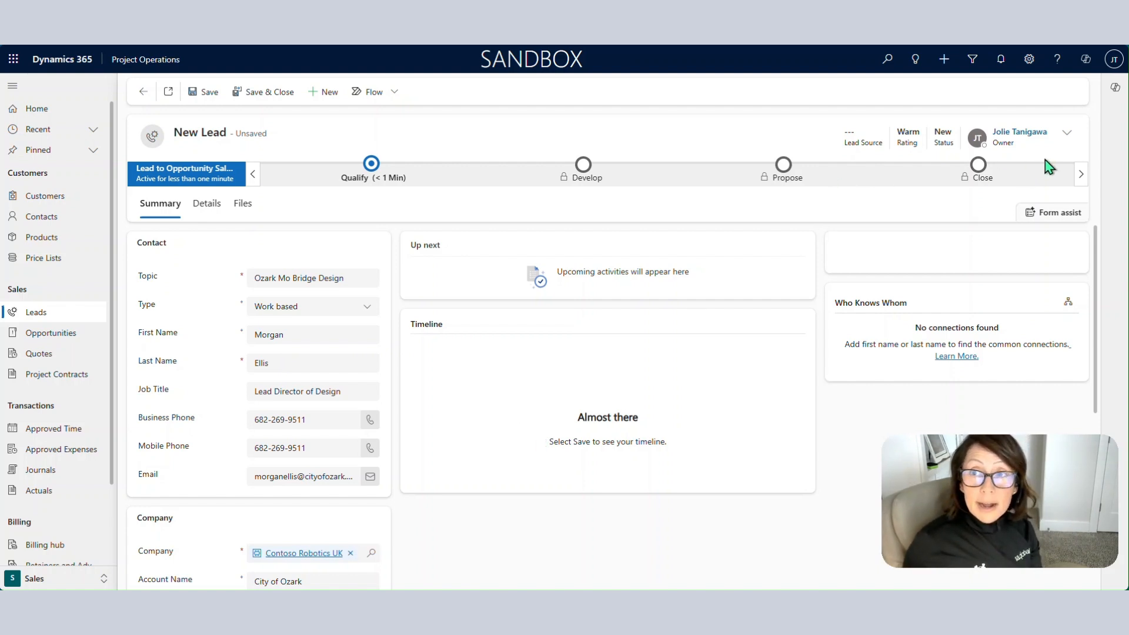
Reassign the lead's Owner to a different user from Recent records.
{"action": "left_click", "coordinate": [1067, 134]}
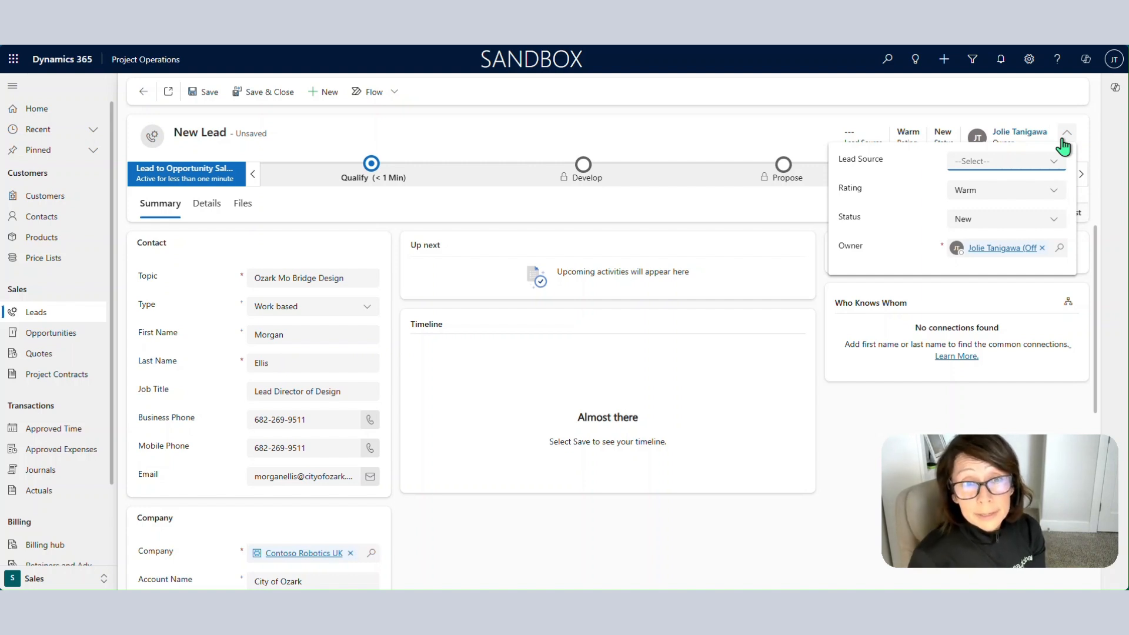
{"action": "left_click", "coordinate": [1041, 248]}
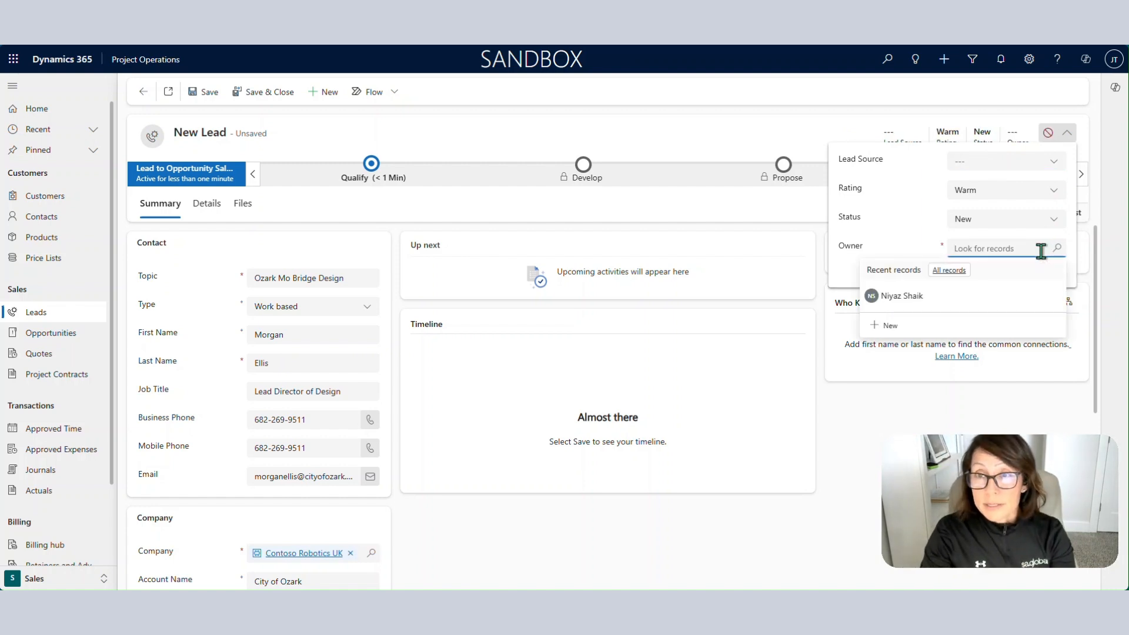
{"action": "left_click", "coordinate": [993, 294]}
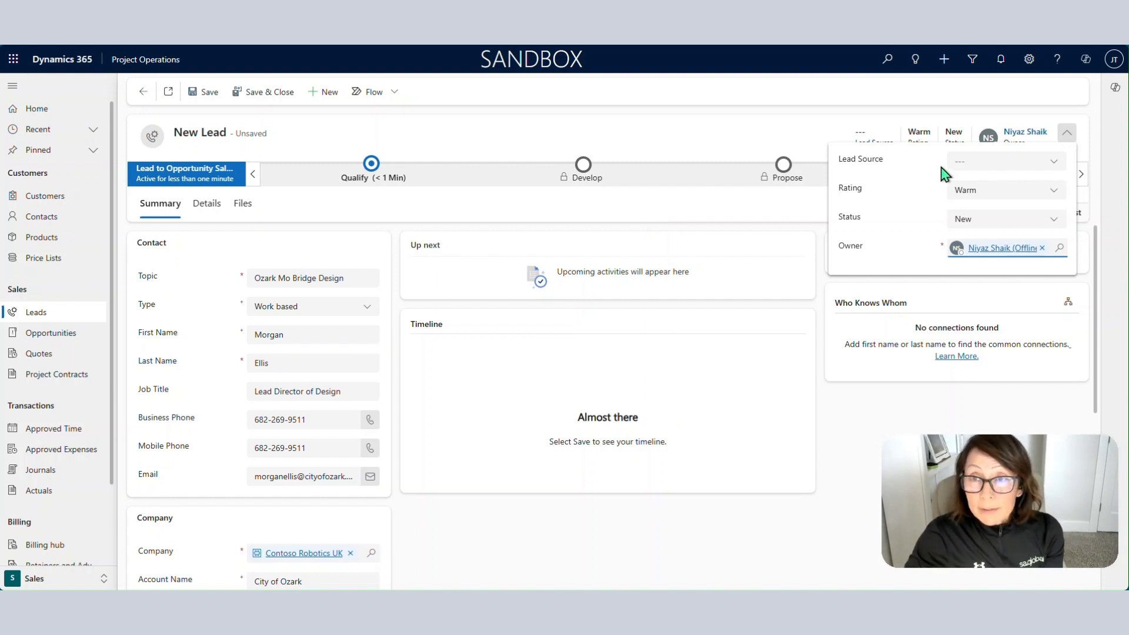
{"action": "left_click", "coordinate": [970, 164]}
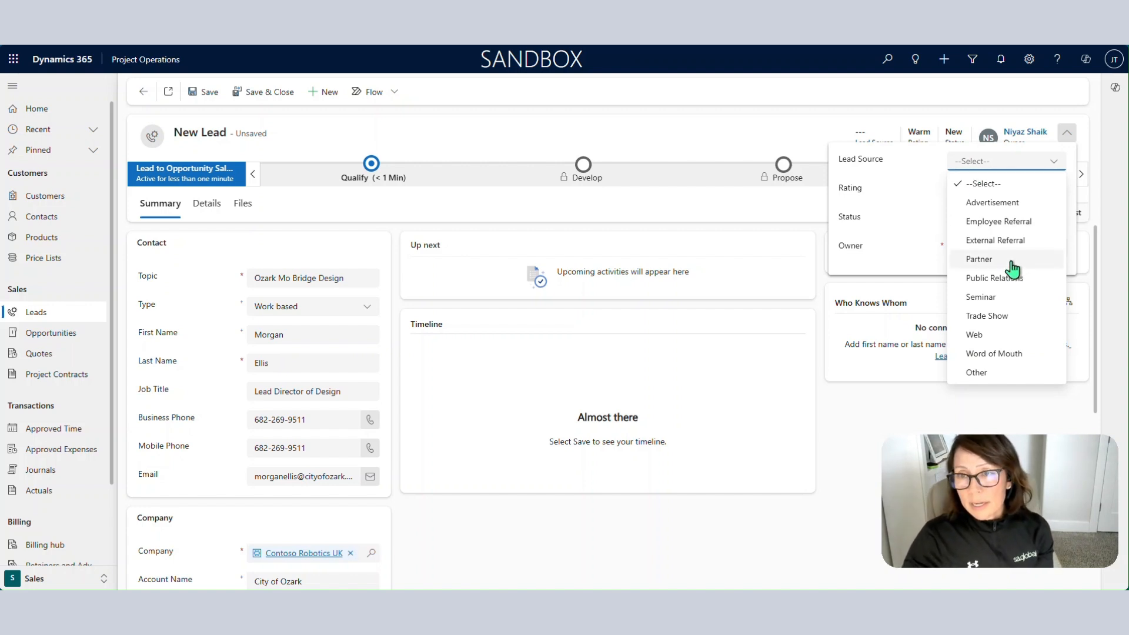
Set Lead Source to Trade Show and Rating to Hot, keeping Status as New.
{"action": "left_click", "coordinate": [1010, 316]}
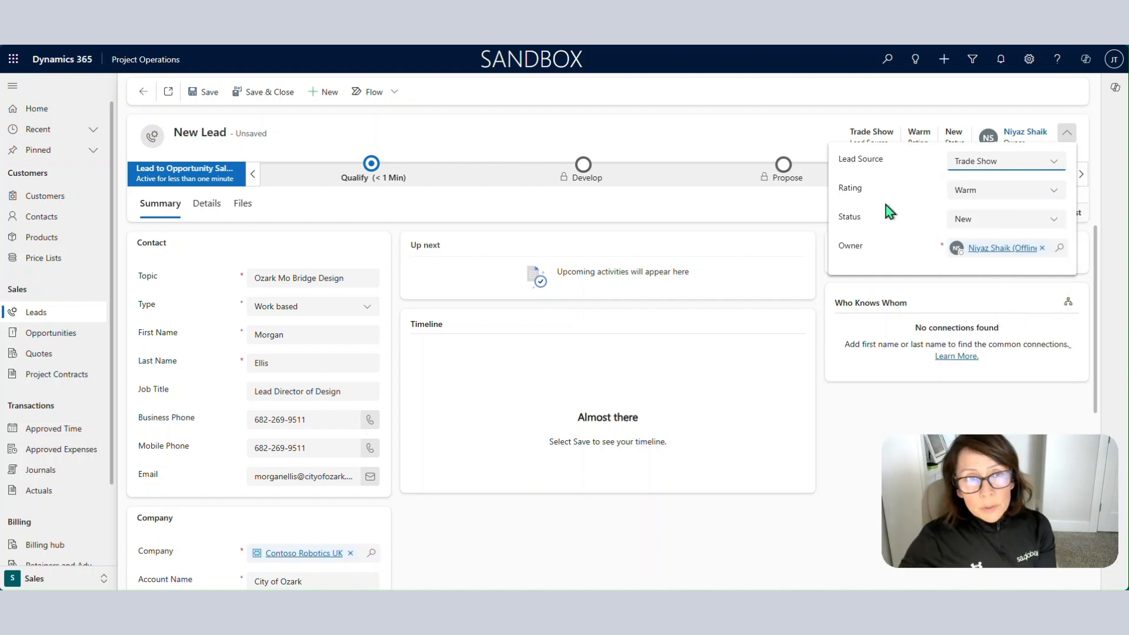
{"action": "left_click", "coordinate": [978, 209]}
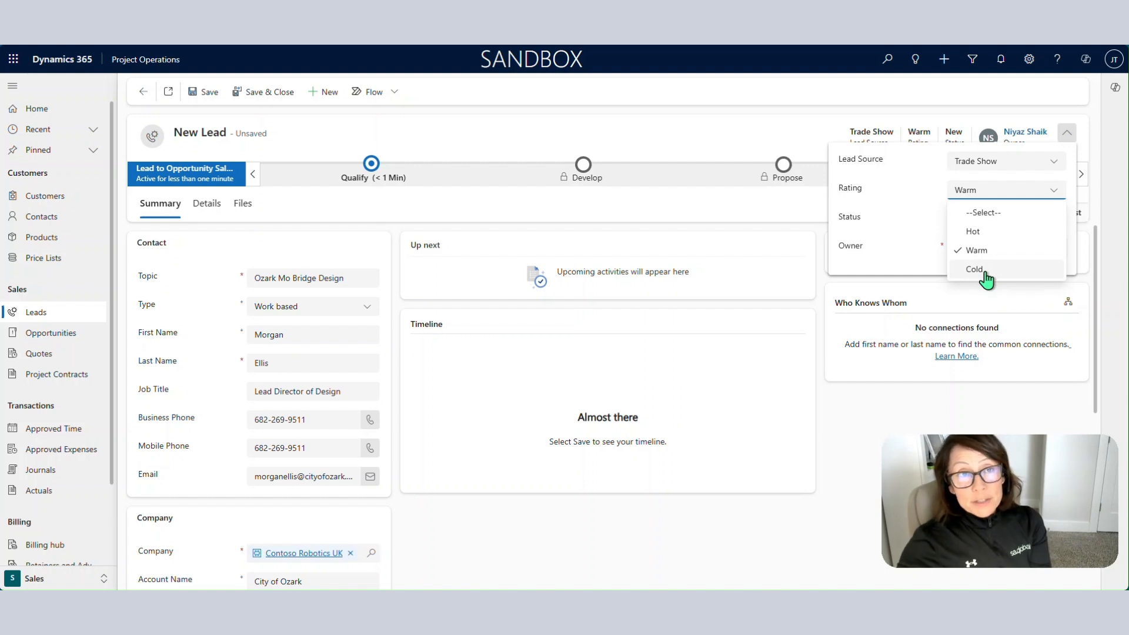
{"action": "left_click", "coordinate": [976, 232]}
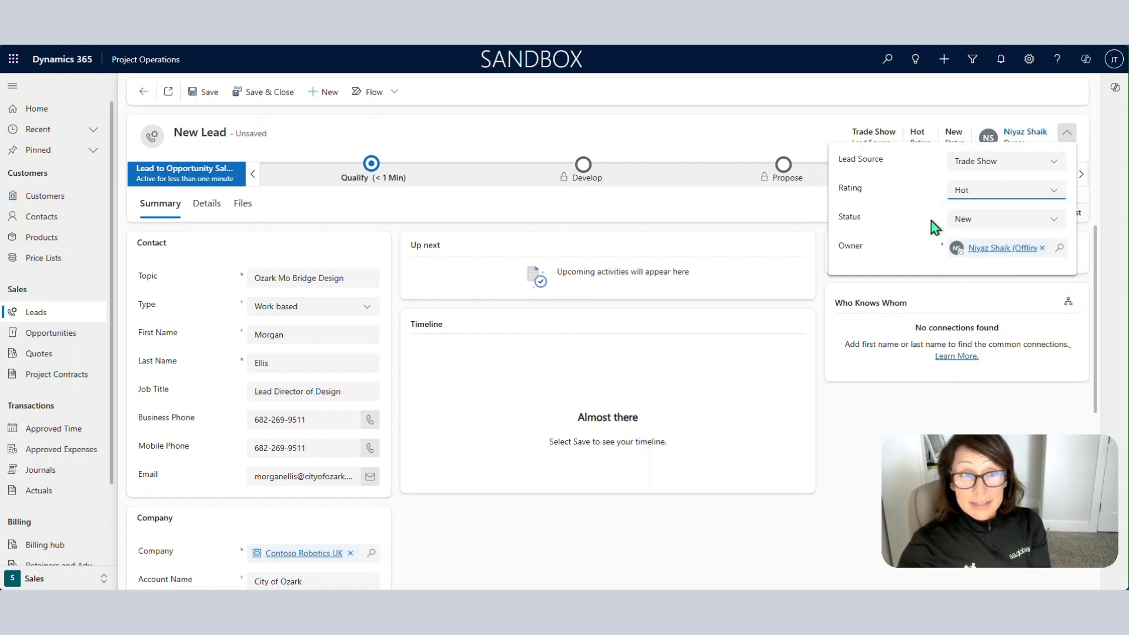
{"action": "left_click", "coordinate": [978, 224]}
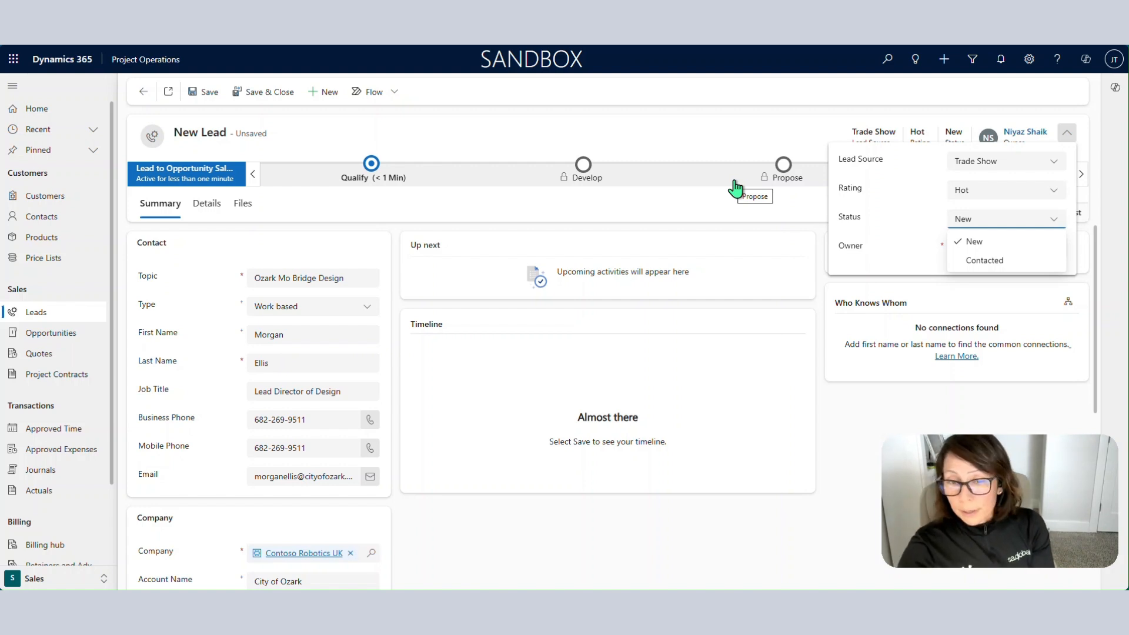
{"action": "left_click", "coordinate": [1003, 223]}
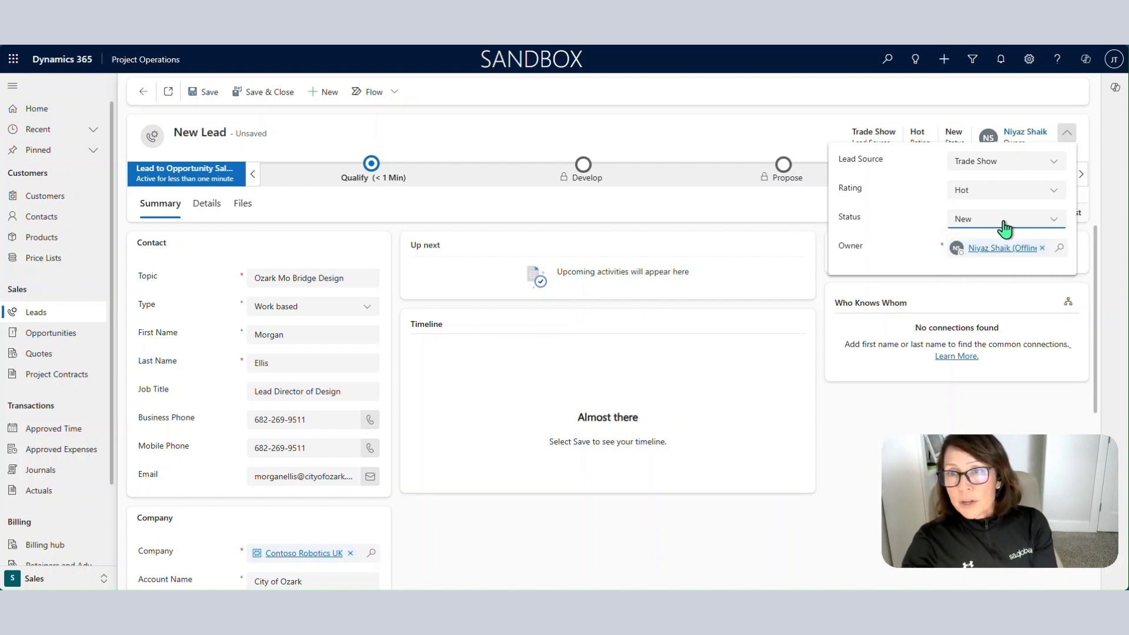
{"action": "left_click", "coordinate": [849, 431]}
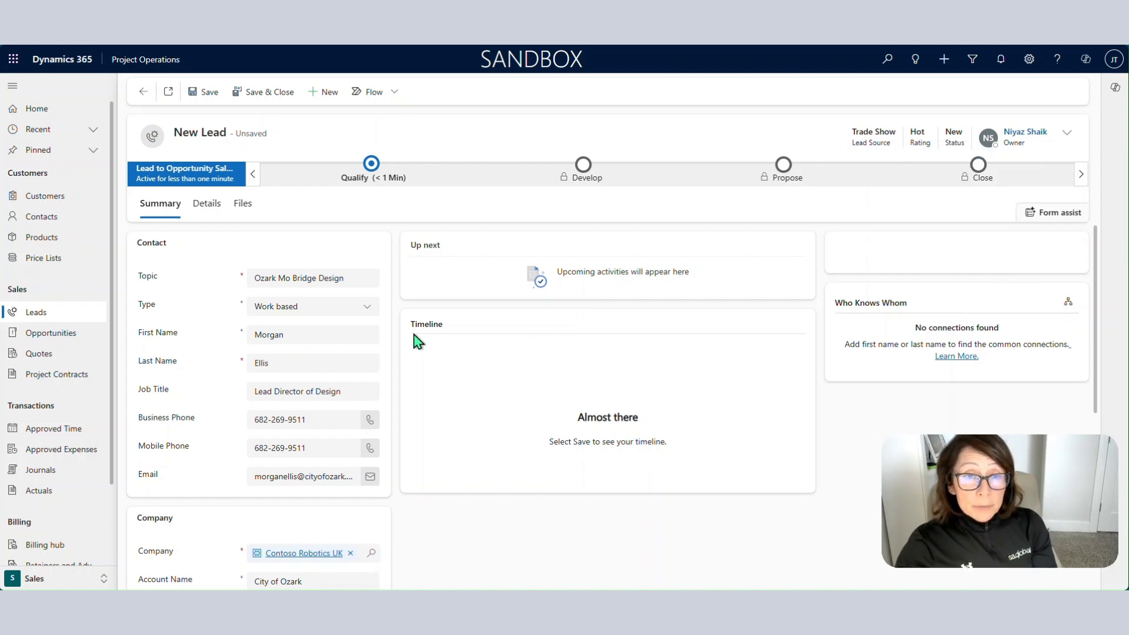
Save the new lead to the system.
{"action": "left_click", "coordinate": [206, 92]}
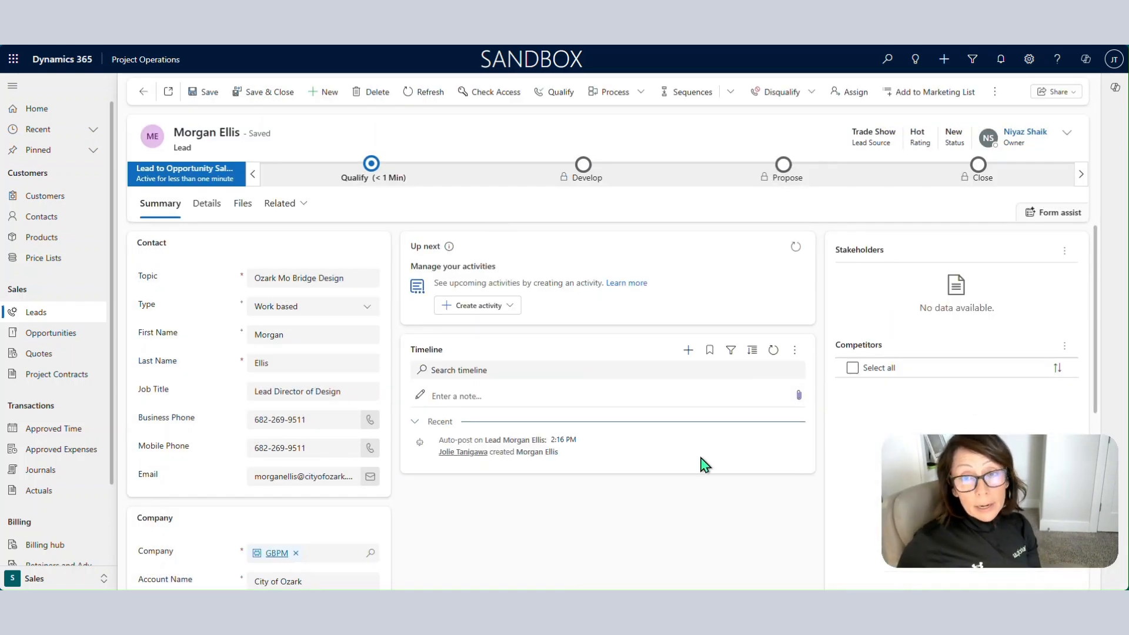
{"action": "left_click", "coordinate": [688, 350]}
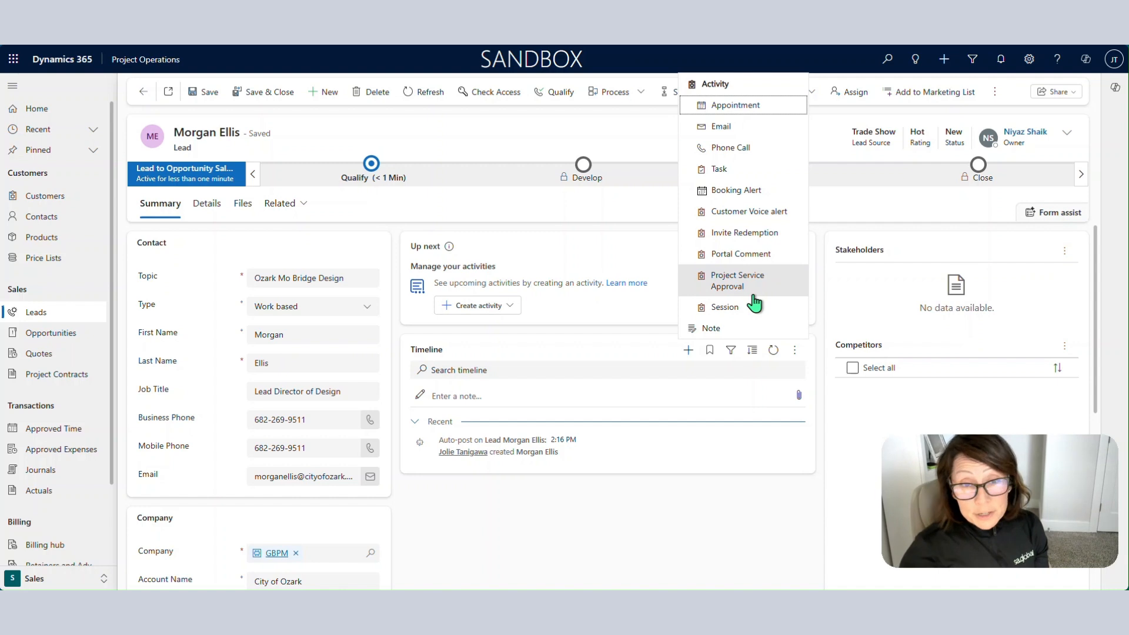
Add the timeline note 'Information from Trade Show' about bids on 1/1/2026 and strong interest.
{"action": "left_click", "coordinate": [606, 402]}
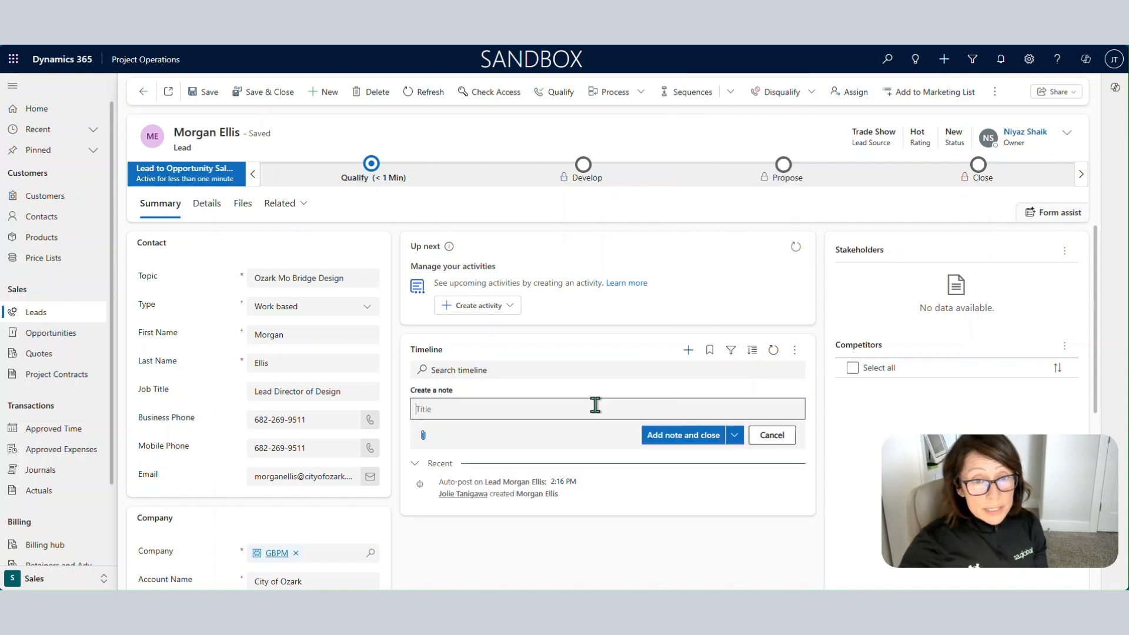
{"action": "left_click", "coordinate": [582, 409]}
{"action": "type", "text": "Information fro"}
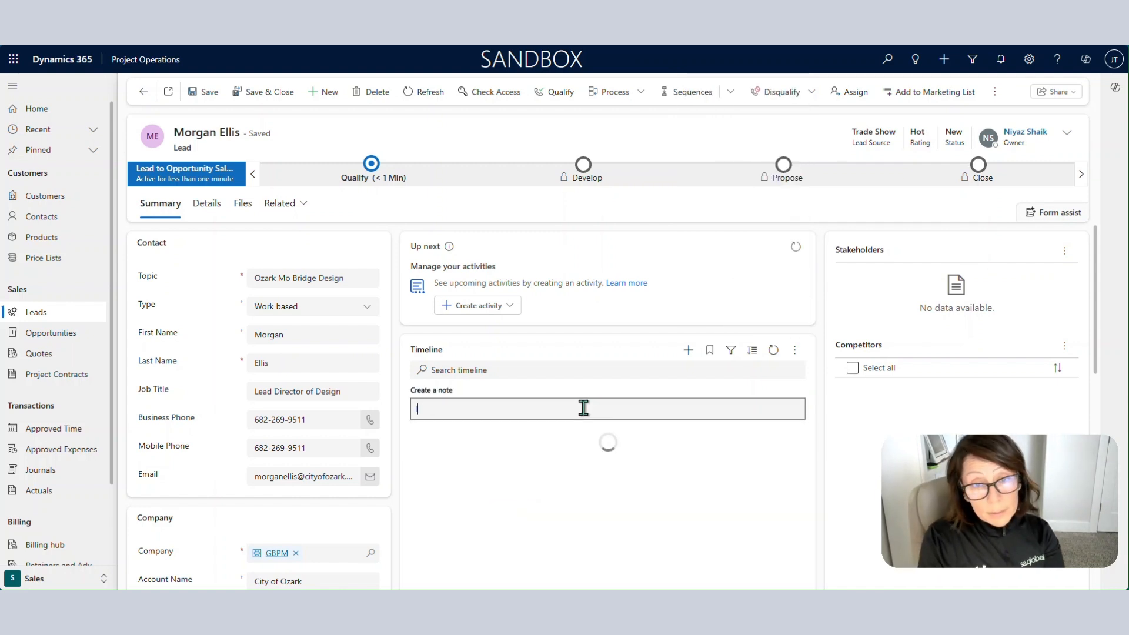
{"action": "type", "text": "m T"}
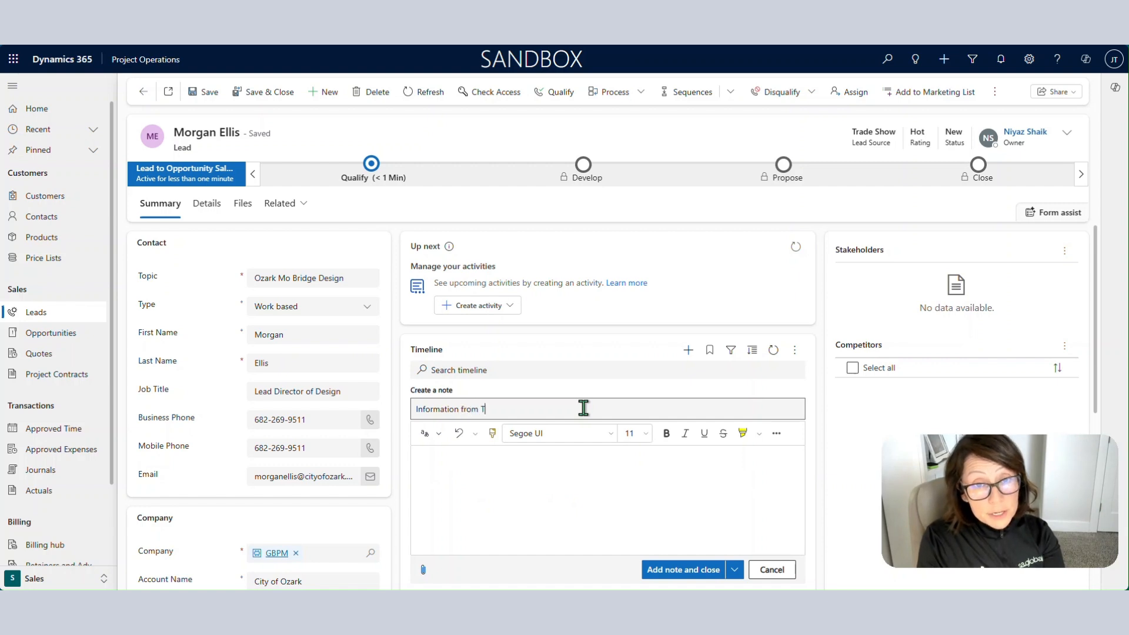
{"action": "type", "text": "rade Show"}
{"action": "left_click", "coordinate": [500, 471]}
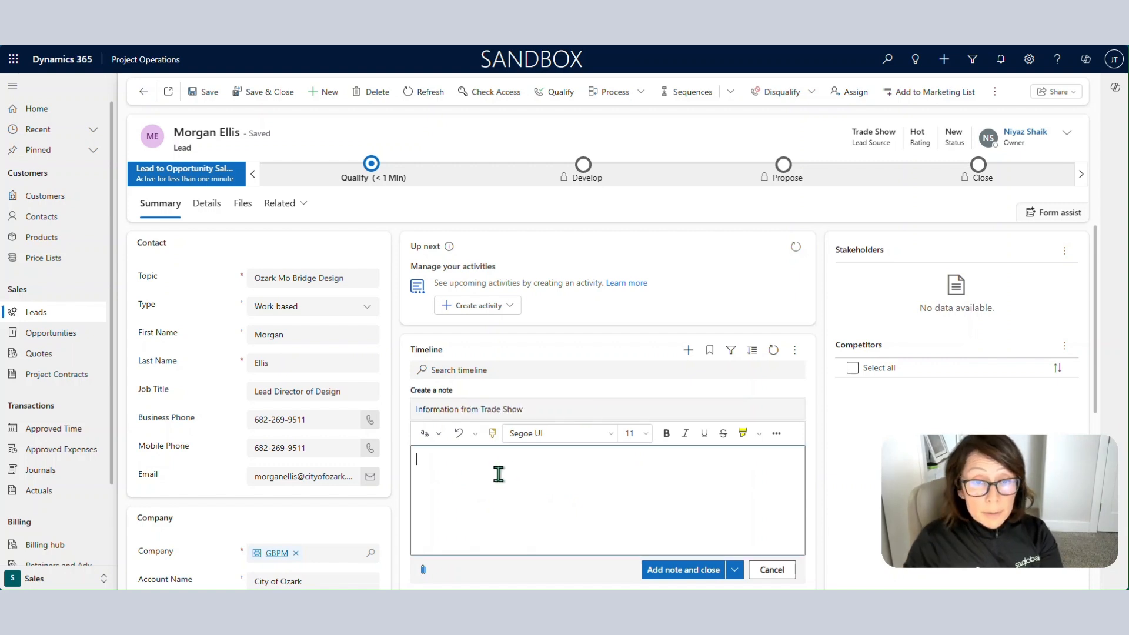
{"action": "type", "text": "we "}
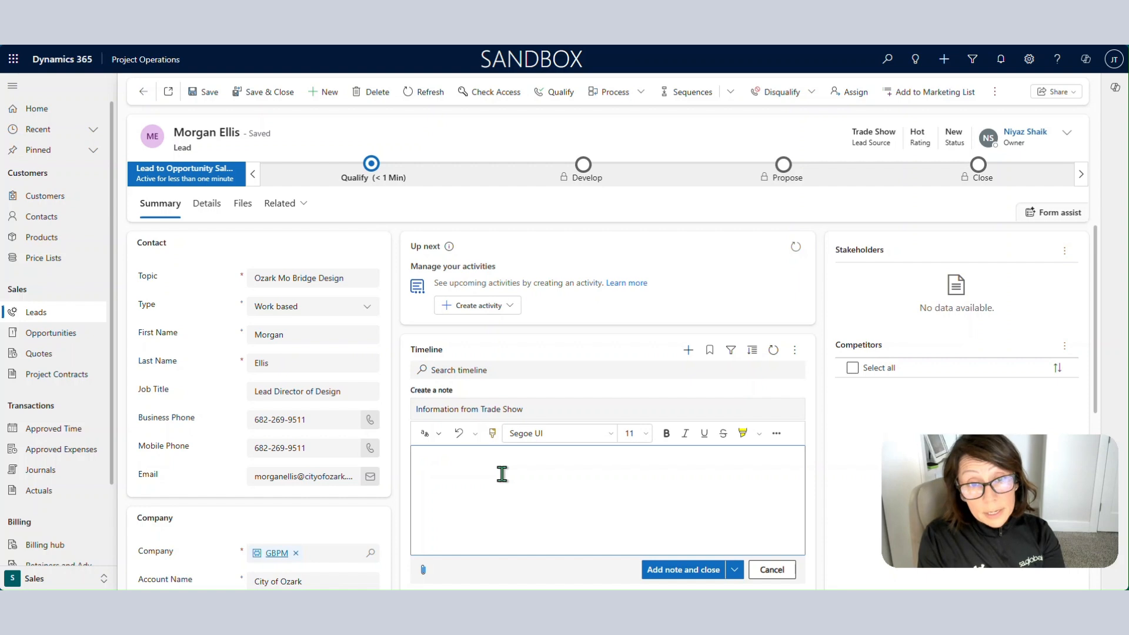
{"action": "type", "text": "Projec"}
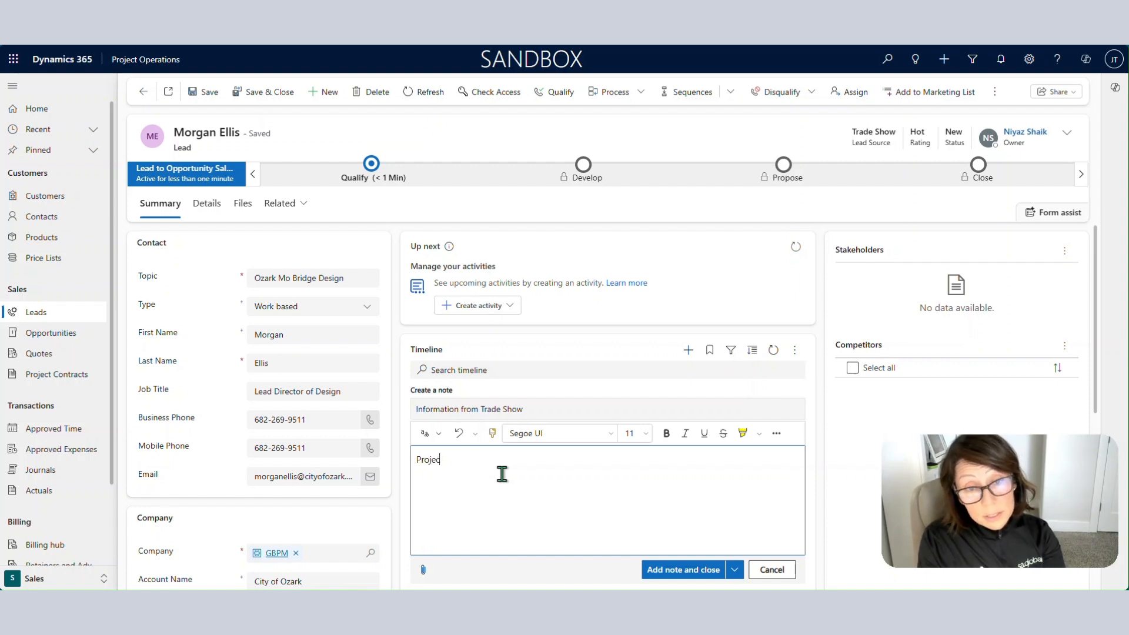
{"action": "type", "text": "t will tak"}
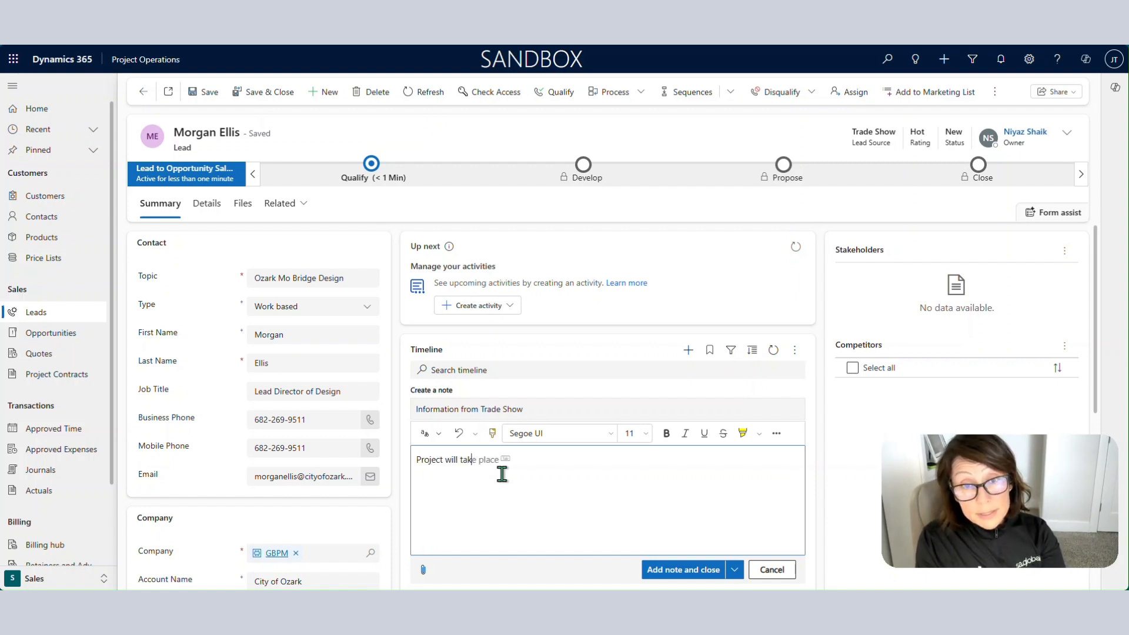
{"action": "type", "text": "ing bide o"}
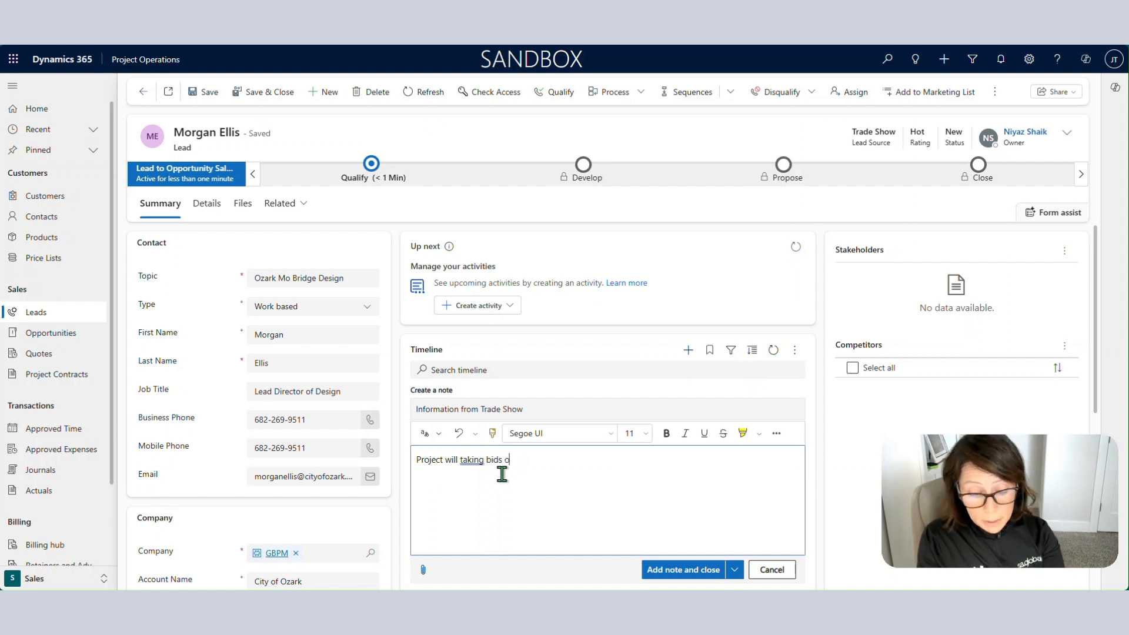
{"action": "type", "text": "n 1/1/2"}
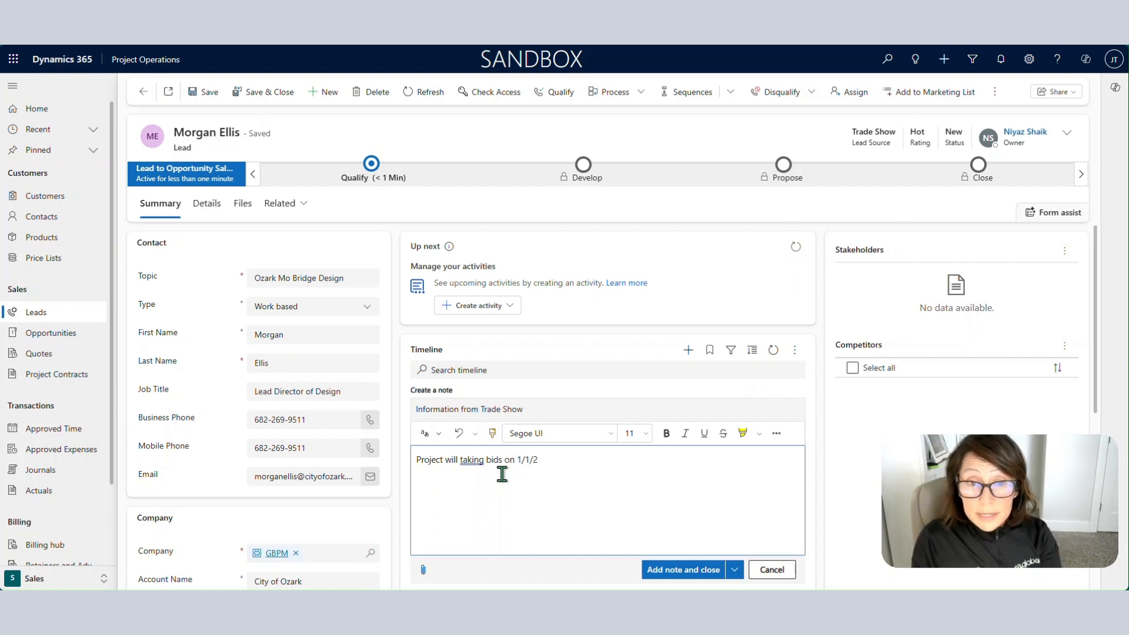
{"action": "type", "text": "026"}
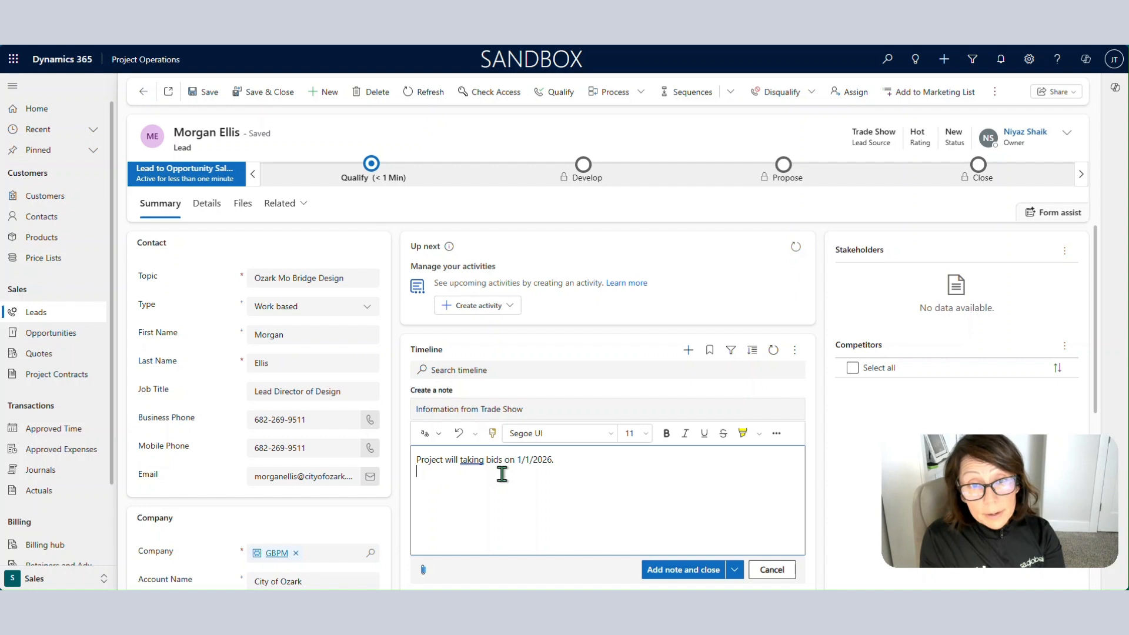
{"action": "type", "text": "."}
{"action": "key", "text": "Return"}
{"action": "type", "text": "Very in"}
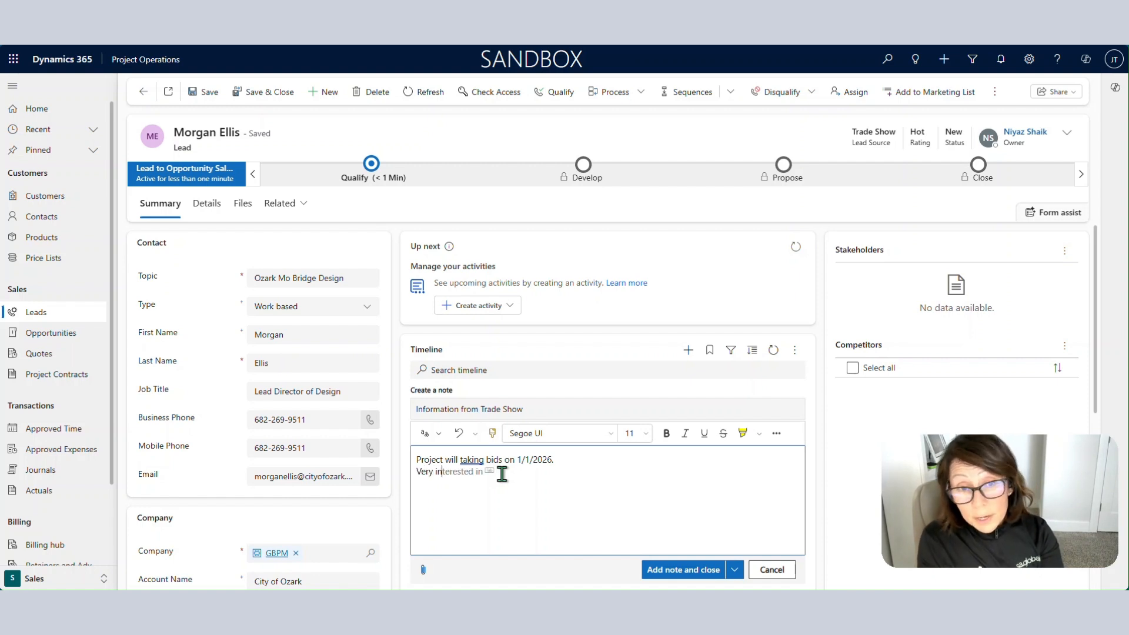
{"action": "type", "text": "terested in our servic"}
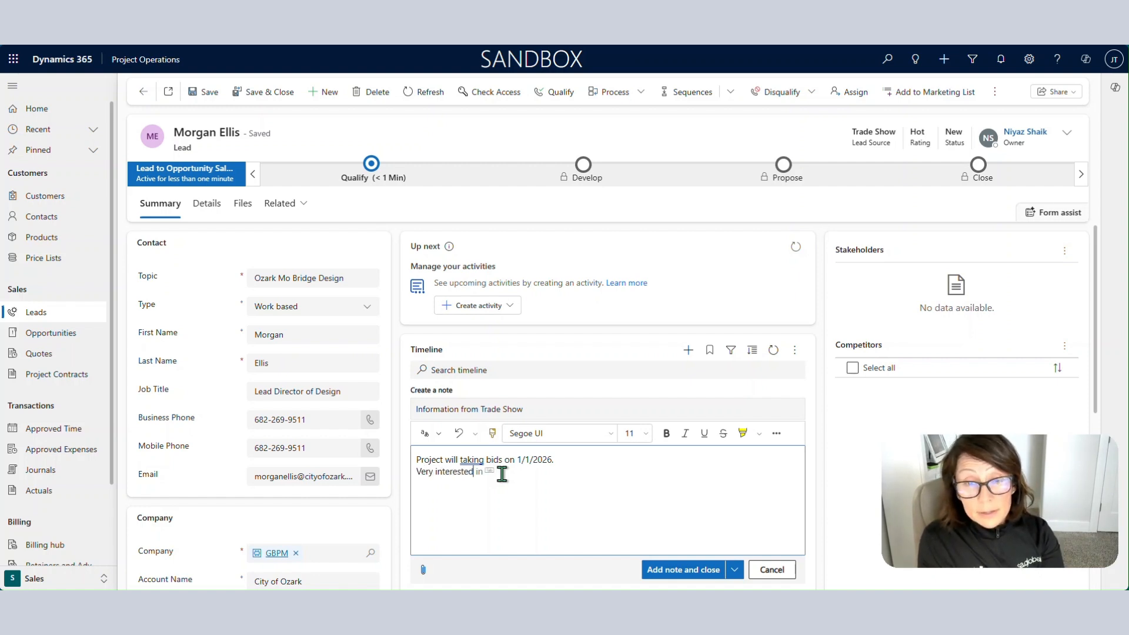
{"action": "type", "text": "es."}
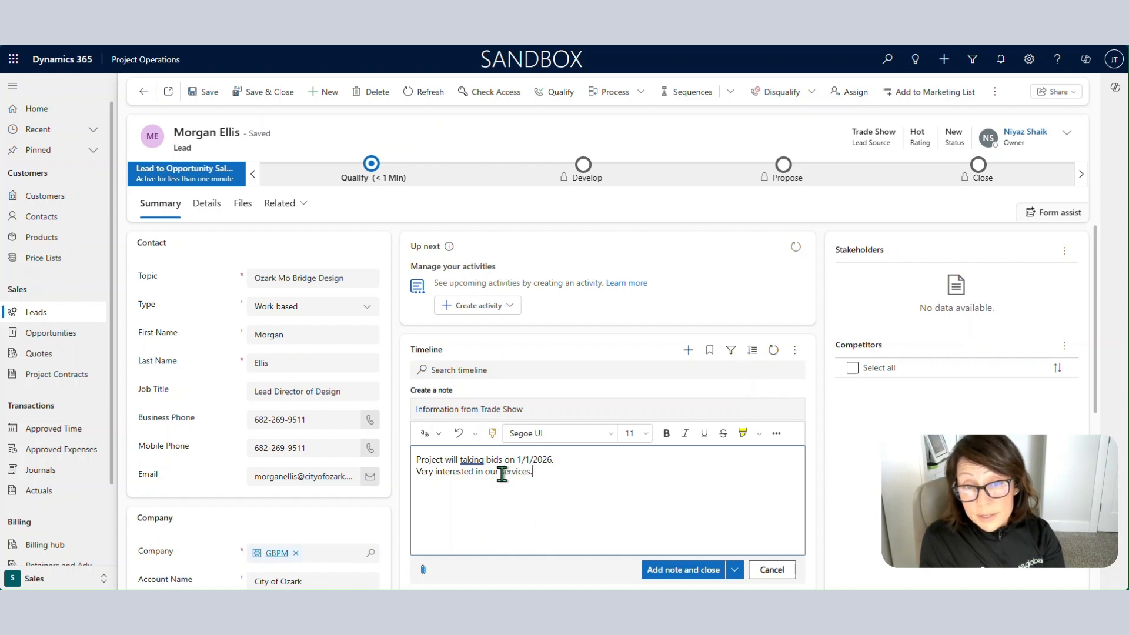
{"action": "scroll", "coordinate": [598, 476], "scroll_direction": "down", "scroll_amount": 1}
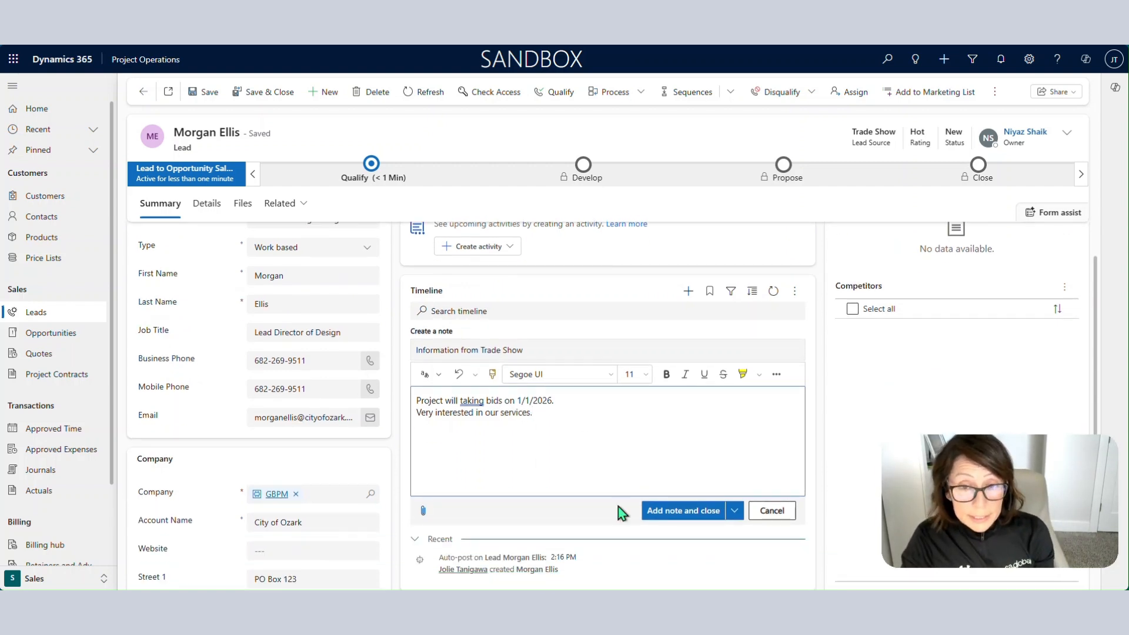
{"action": "left_click", "coordinate": [676, 516]}
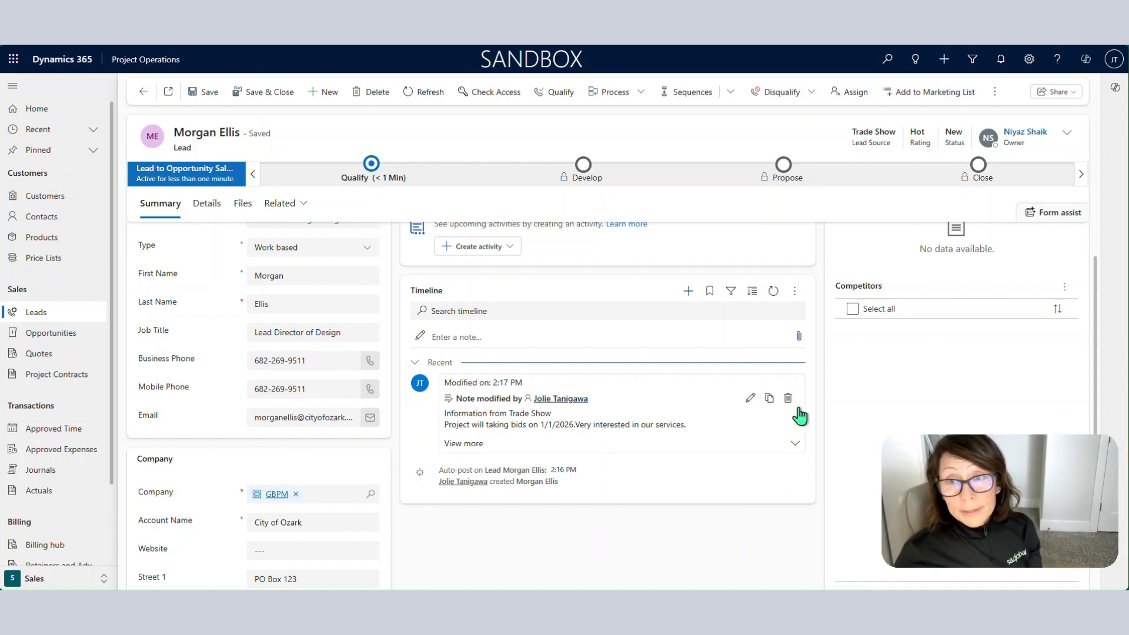
Review the lead's saved address fields, then open the Qualify stage checklist.
{"action": "scroll", "coordinate": [893, 396], "scroll_direction": "up", "scroll_amount": 1}
{"action": "scroll", "coordinate": [1033, 366], "scroll_direction": "down", "scroll_amount": 5}
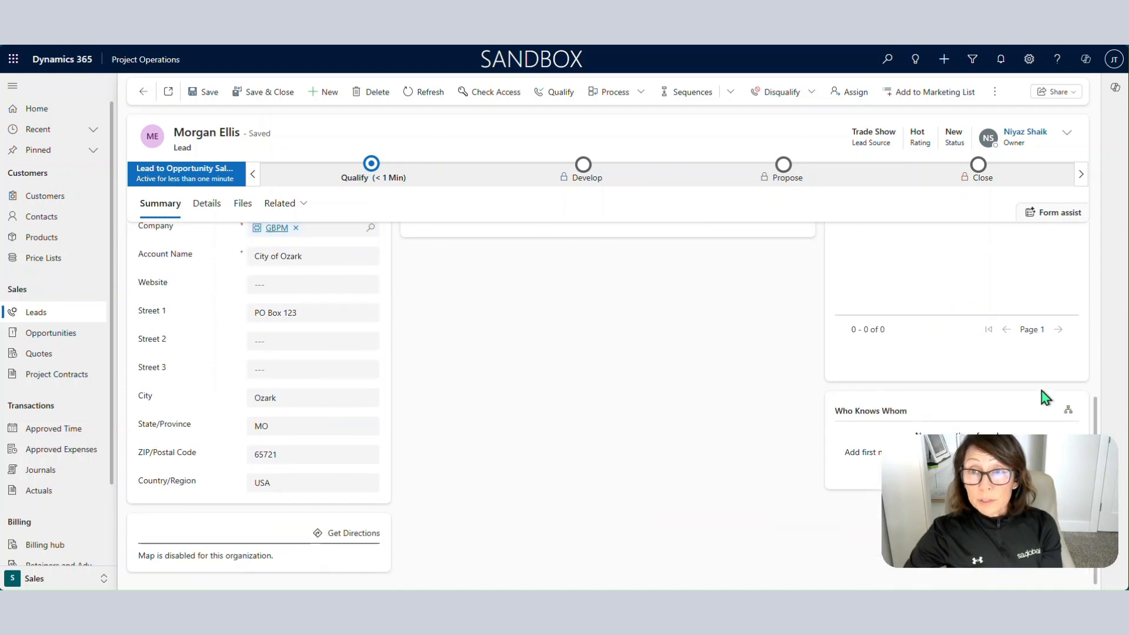
{"action": "scroll", "coordinate": [1039, 384], "scroll_direction": "up", "scroll_amount": 5}
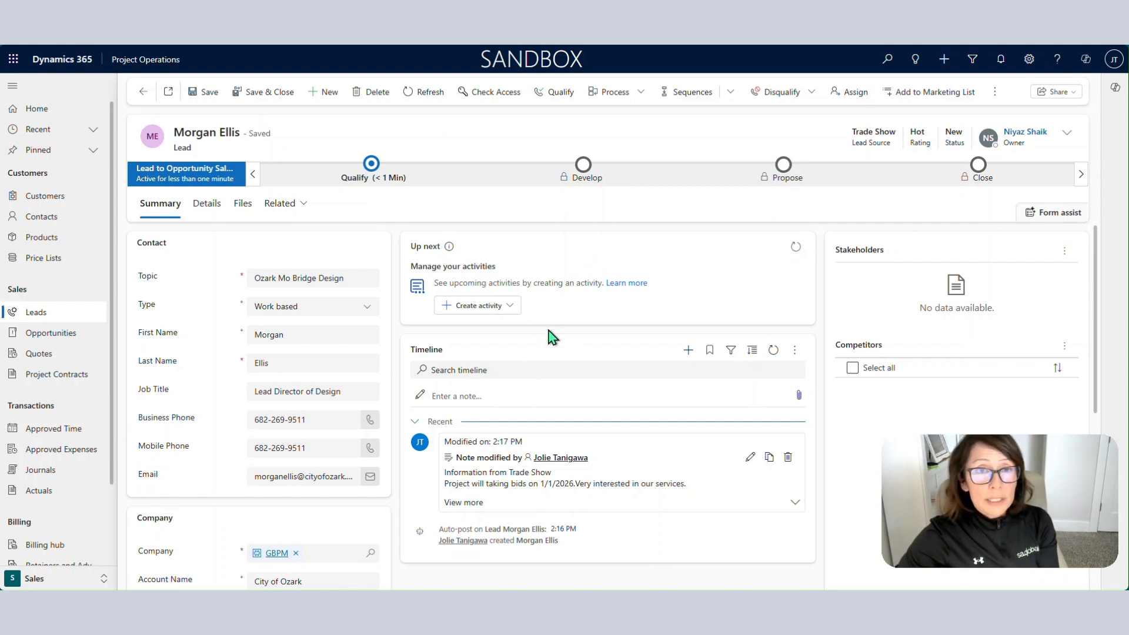
{"action": "scroll", "coordinate": [553, 334], "scroll_direction": "down", "scroll_amount": 5}
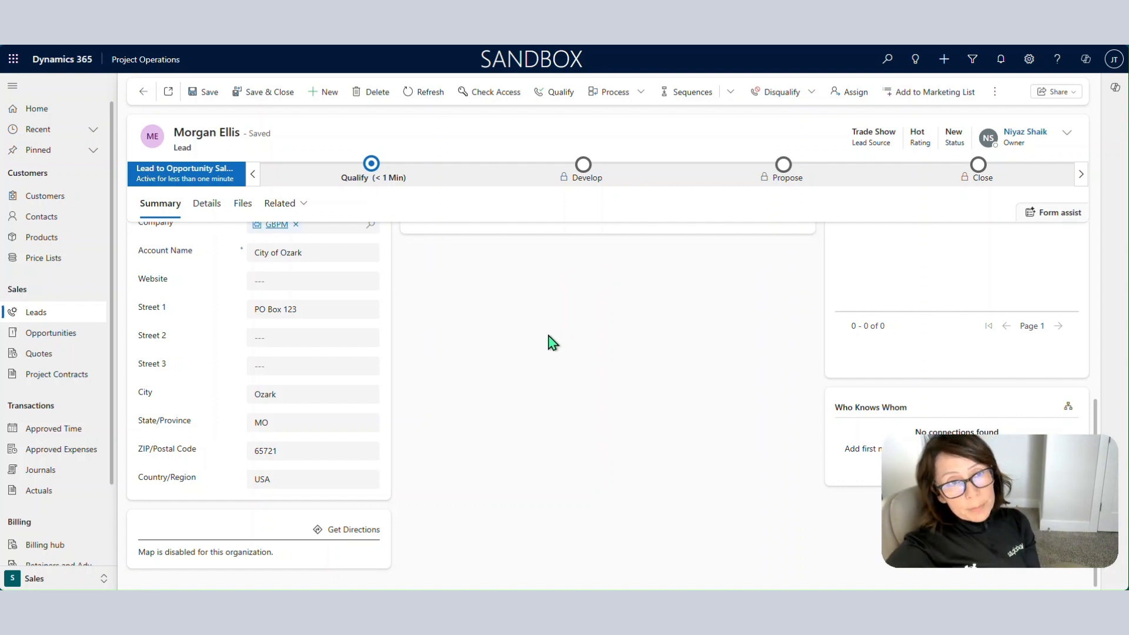
{"action": "scroll", "coordinate": [552, 342], "scroll_direction": "up", "scroll_amount": 5}
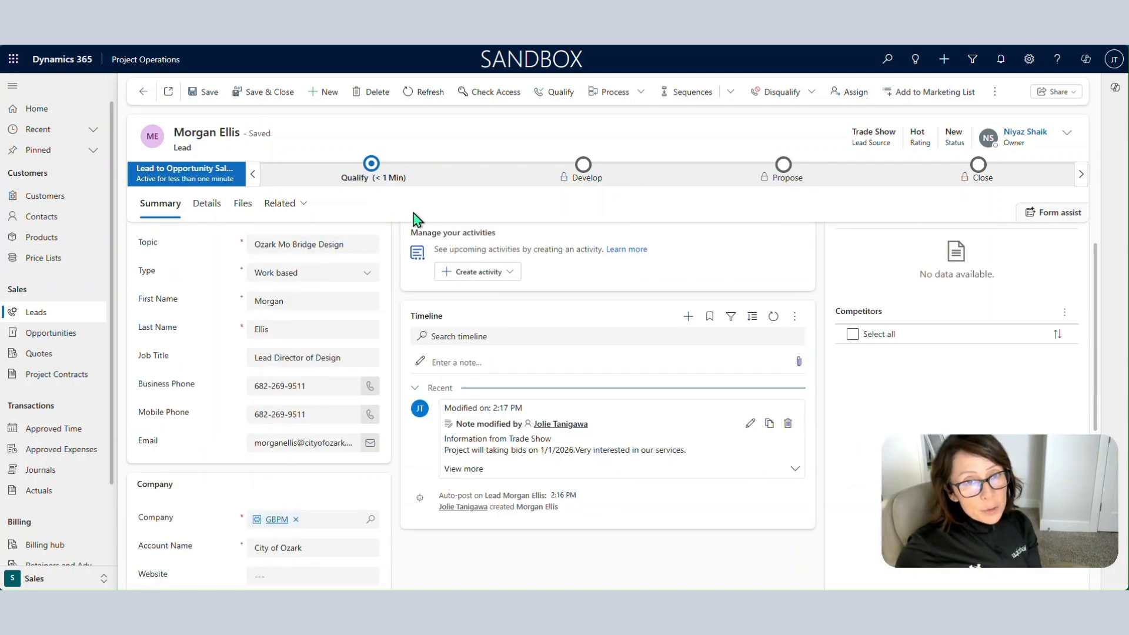
{"action": "left_click", "coordinate": [371, 165]}
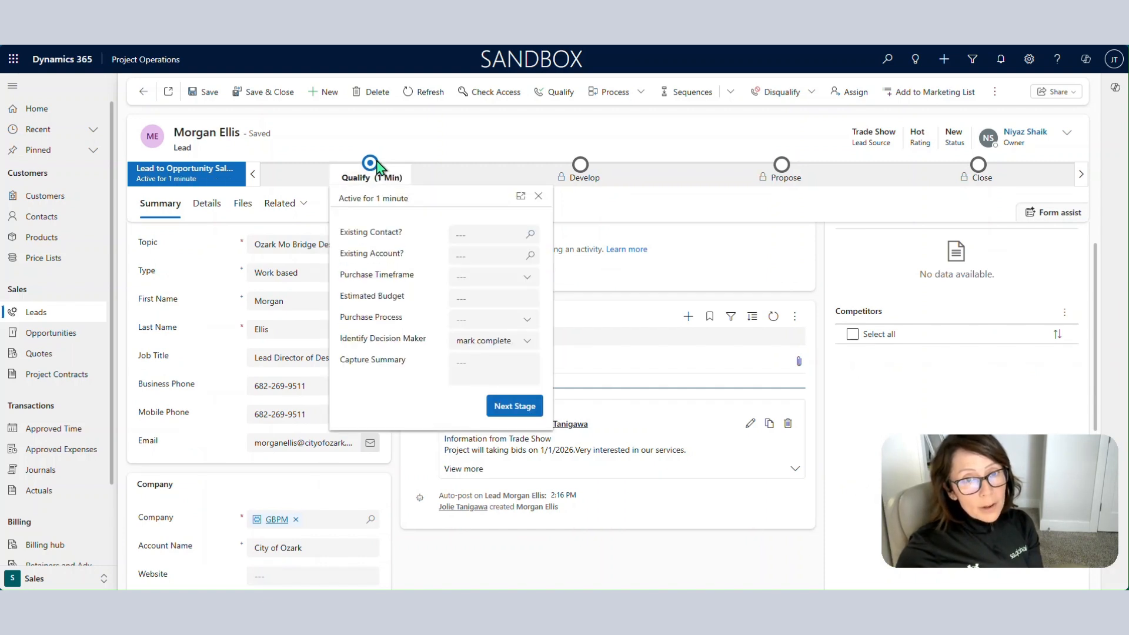